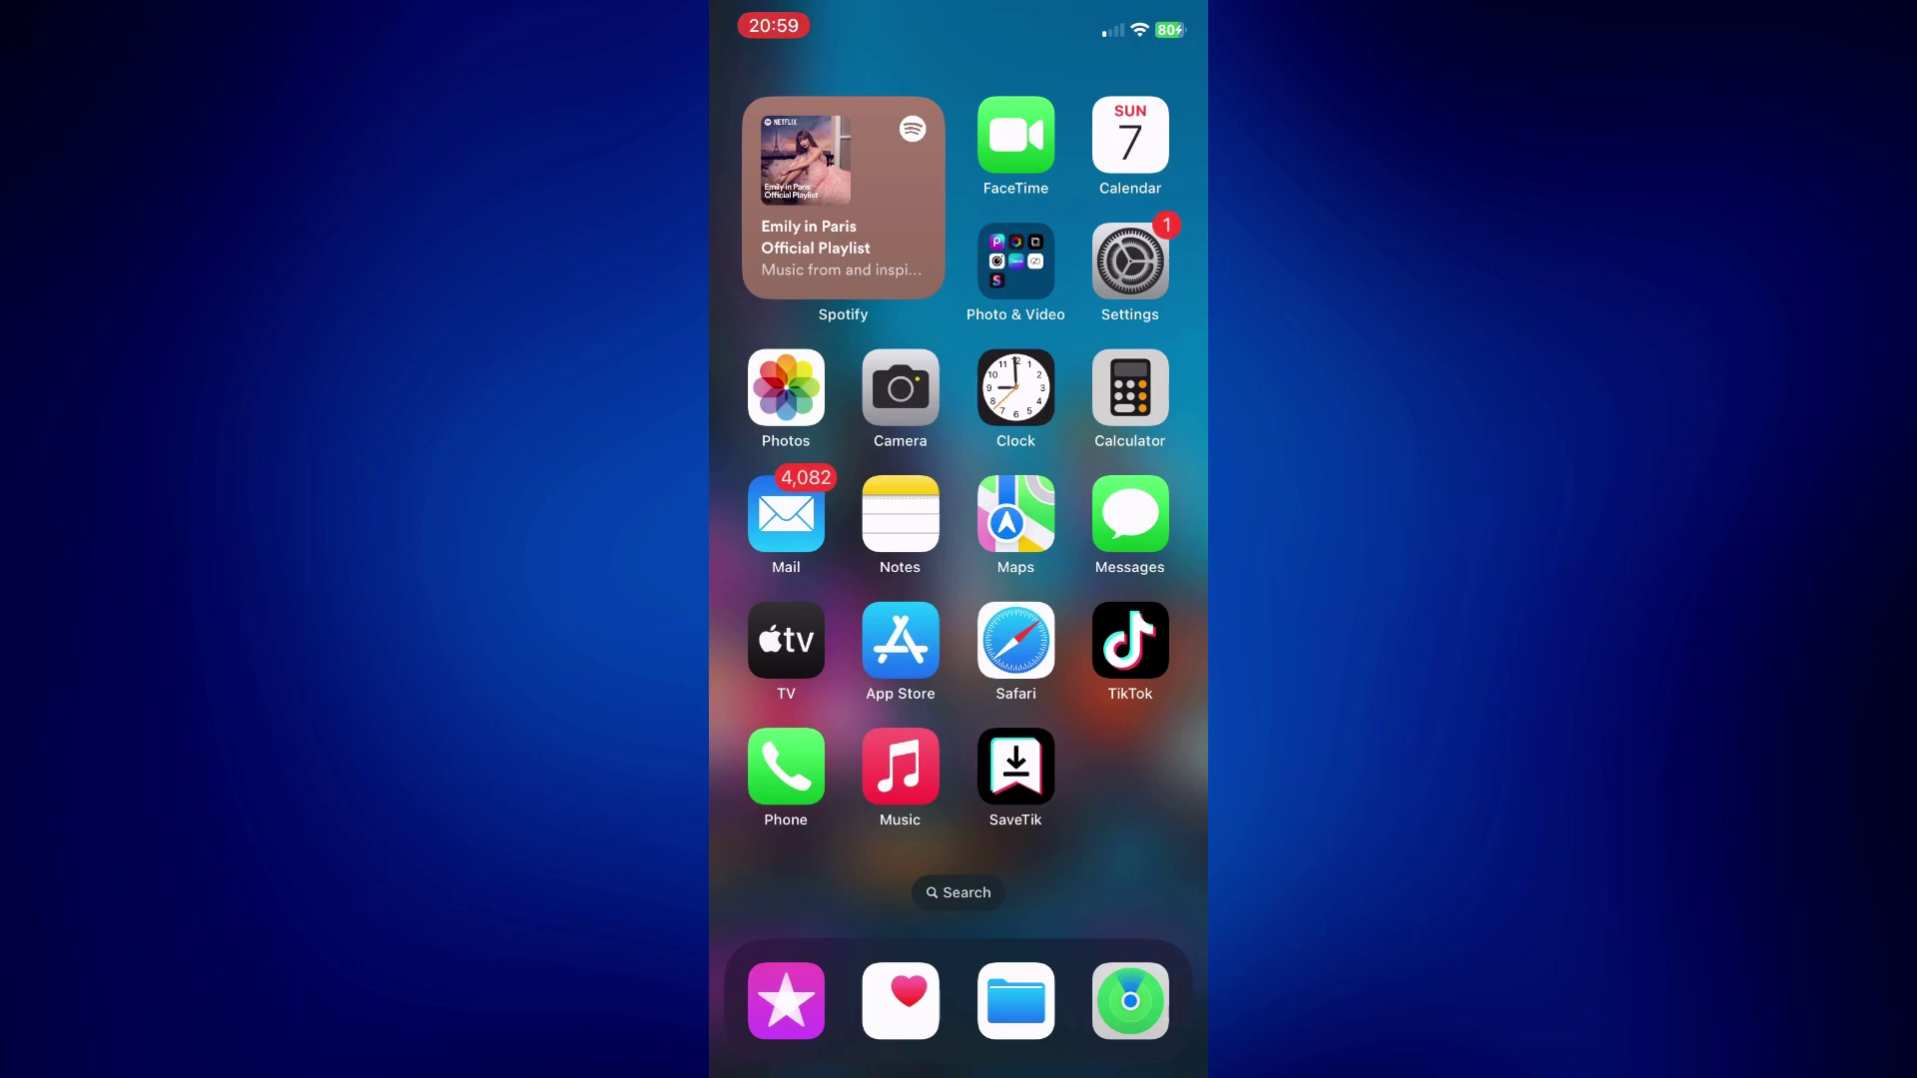
Long-press the Spotify widget and choose Edit Home Screen.
{"action": "left_click", "coordinate": [842, 195]}
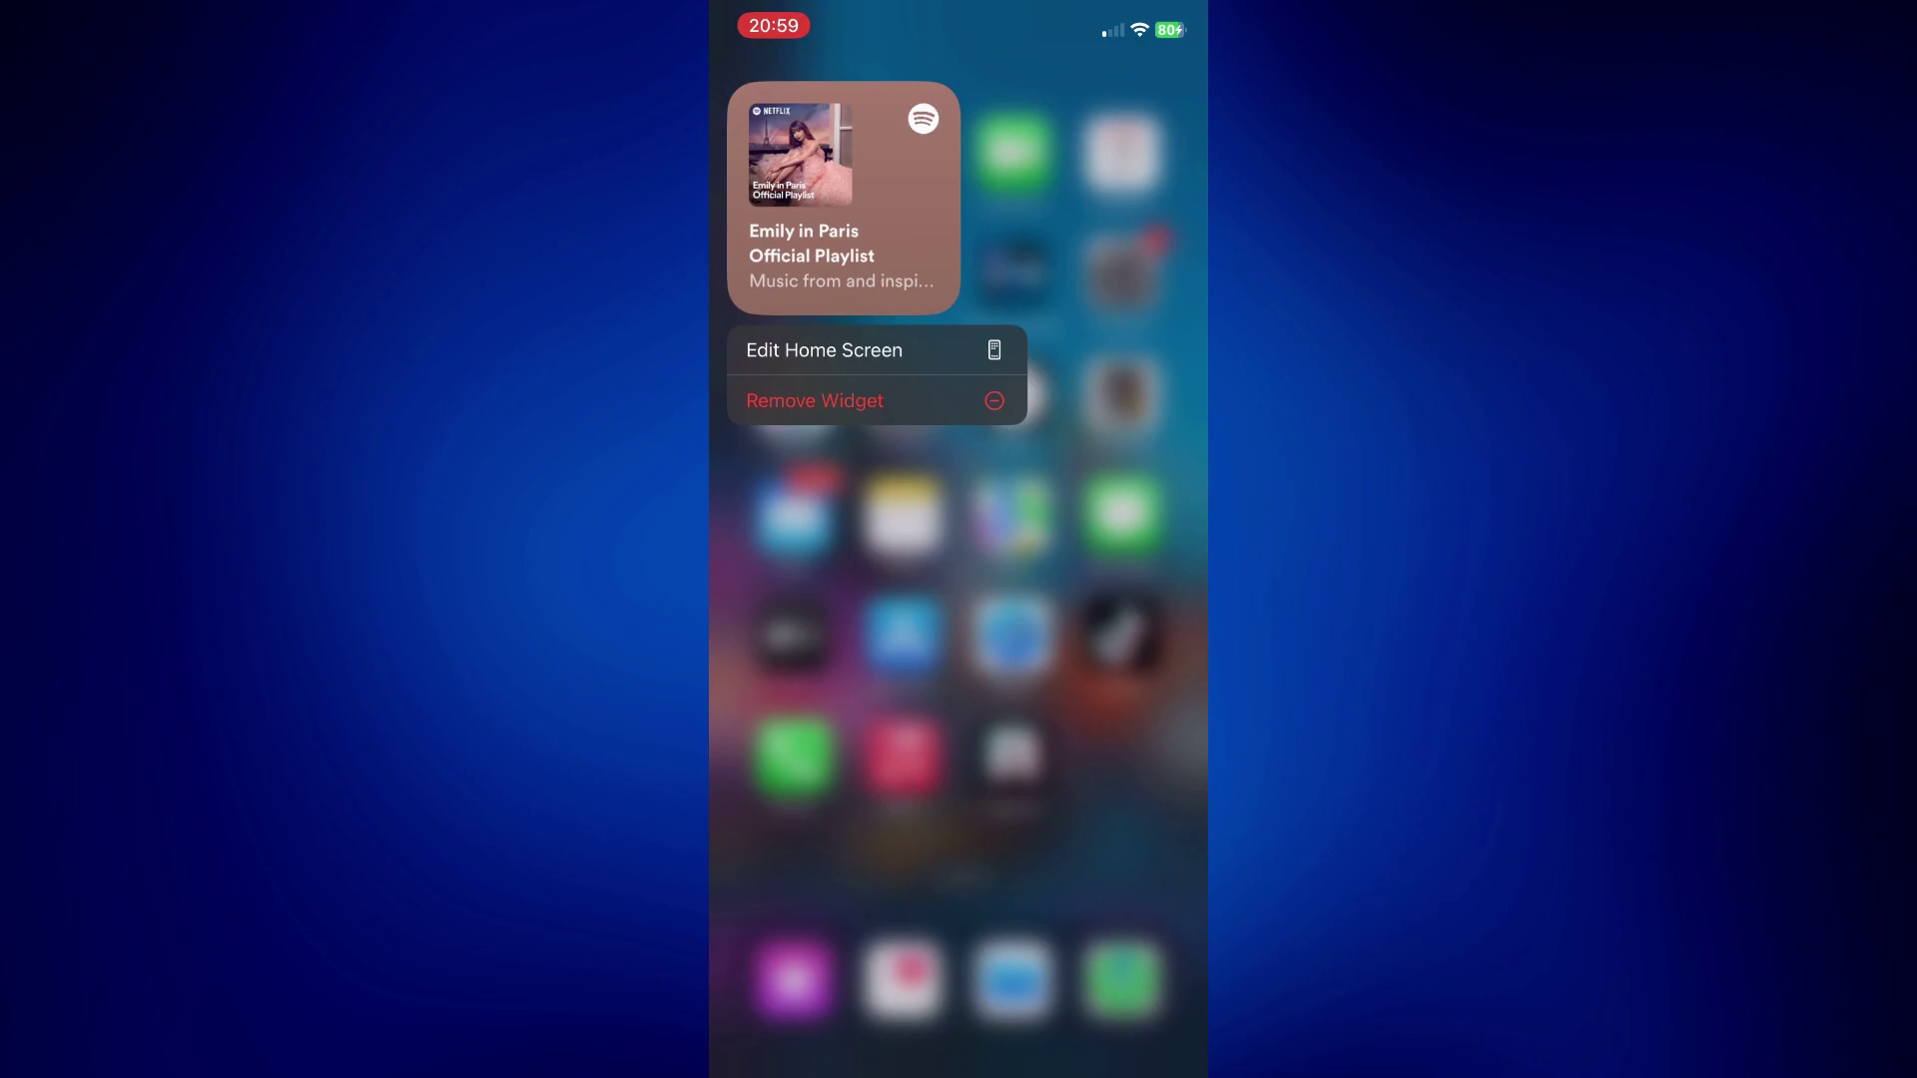
{"action": "left_click", "coordinate": [824, 350]}
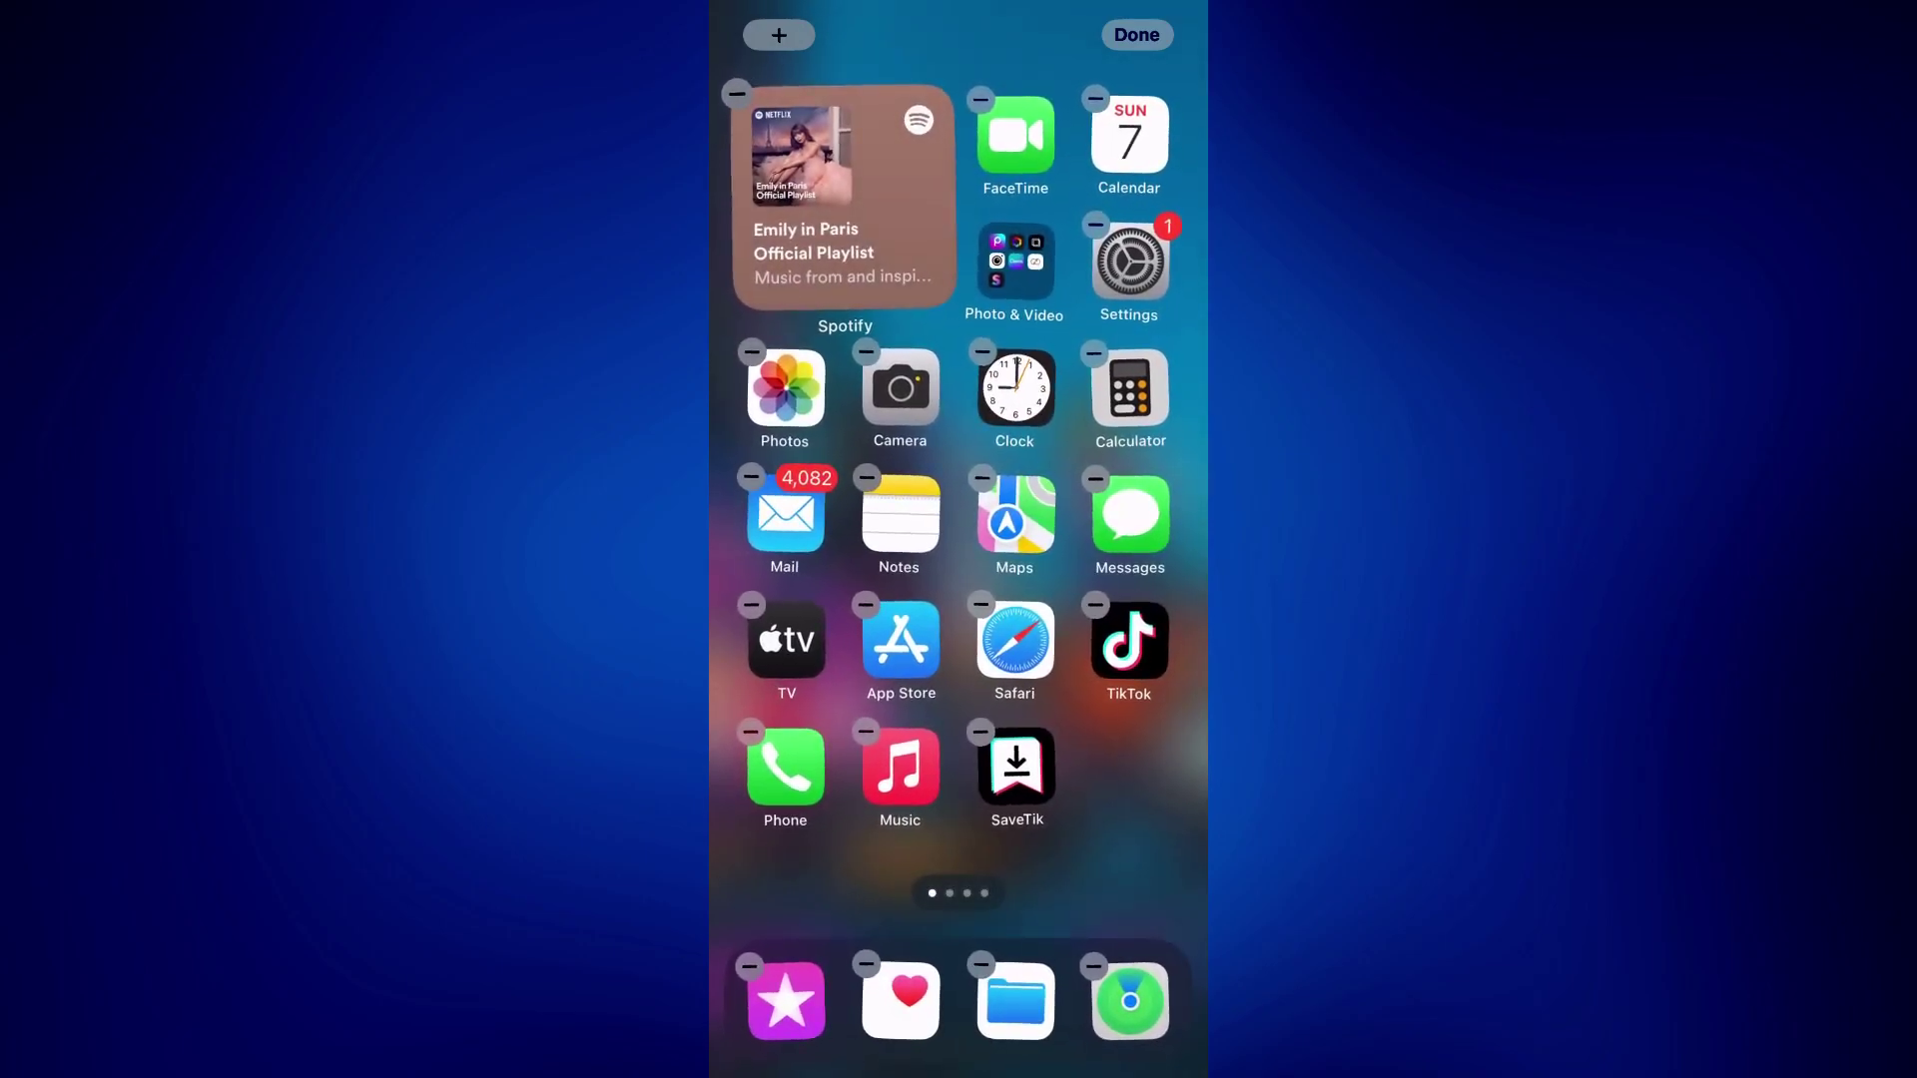
Move the Spotify widget to the right of the fifth icon row and finish editing.
{"action": "mouse_move", "coordinate": [843, 197]}
{"action": "left_mouse_down"}
{"action": "mouse_move", "coordinate": [1064, 592]}
{"action": "mouse_move", "coordinate": [1073, 705]}
{"action": "left_mouse_up"}
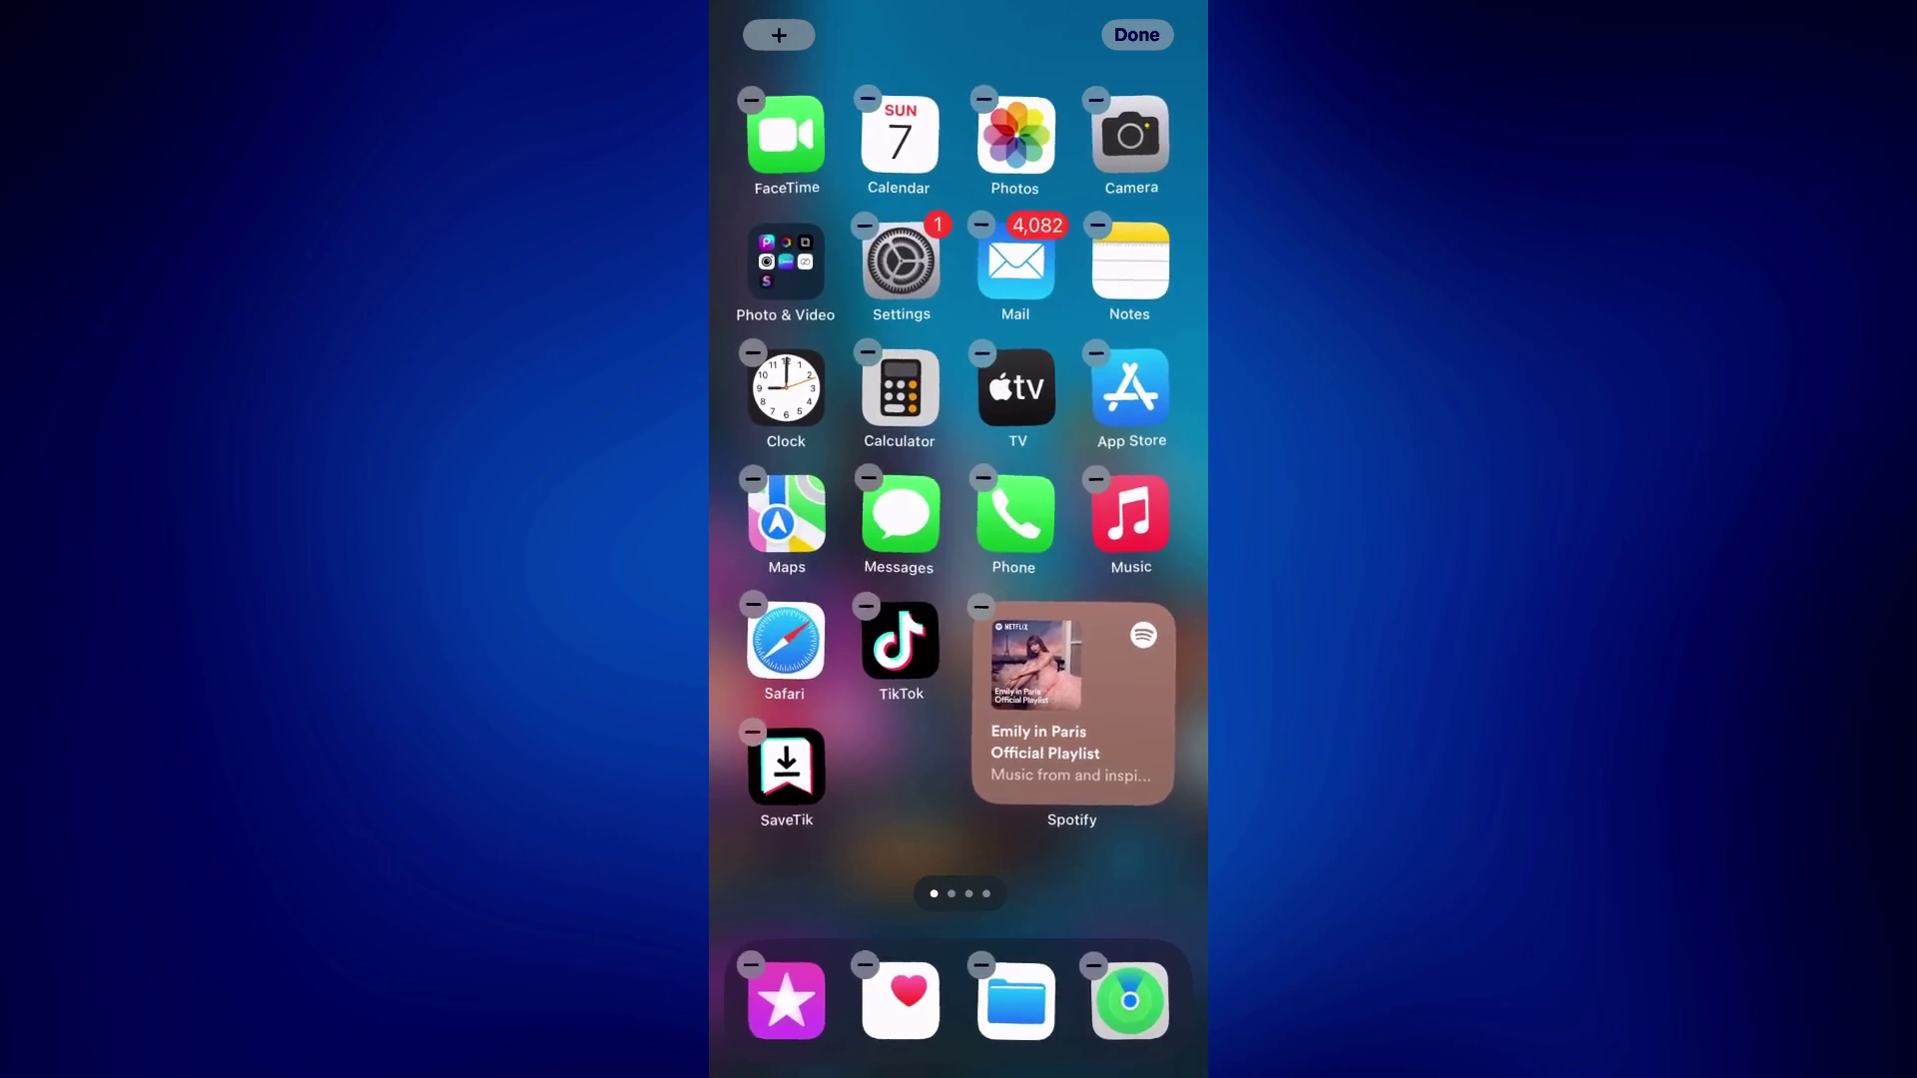
{"action": "left_click", "coordinate": [1137, 35]}
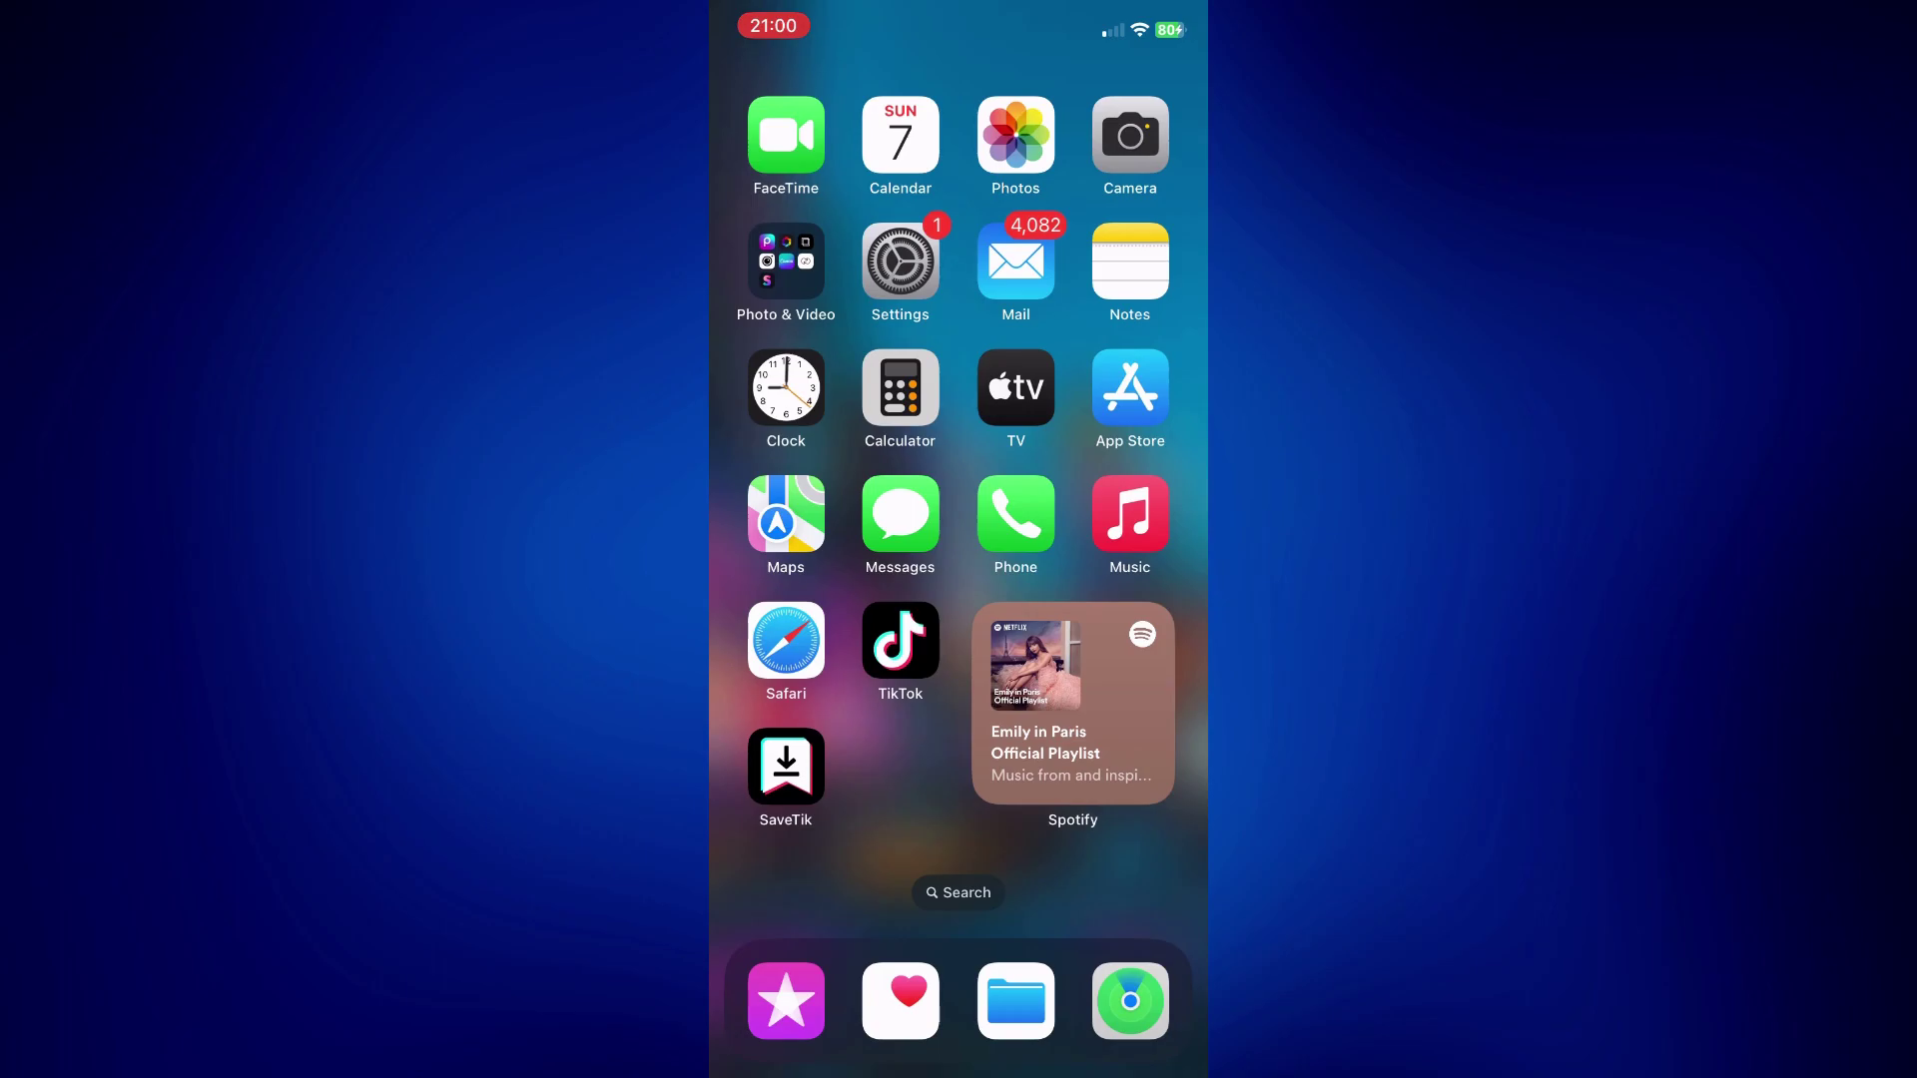
Remove the Spotify widget, confirming the removal, then re-enter home screen editing.
{"action": "left_click", "coordinate": [1073, 704]}
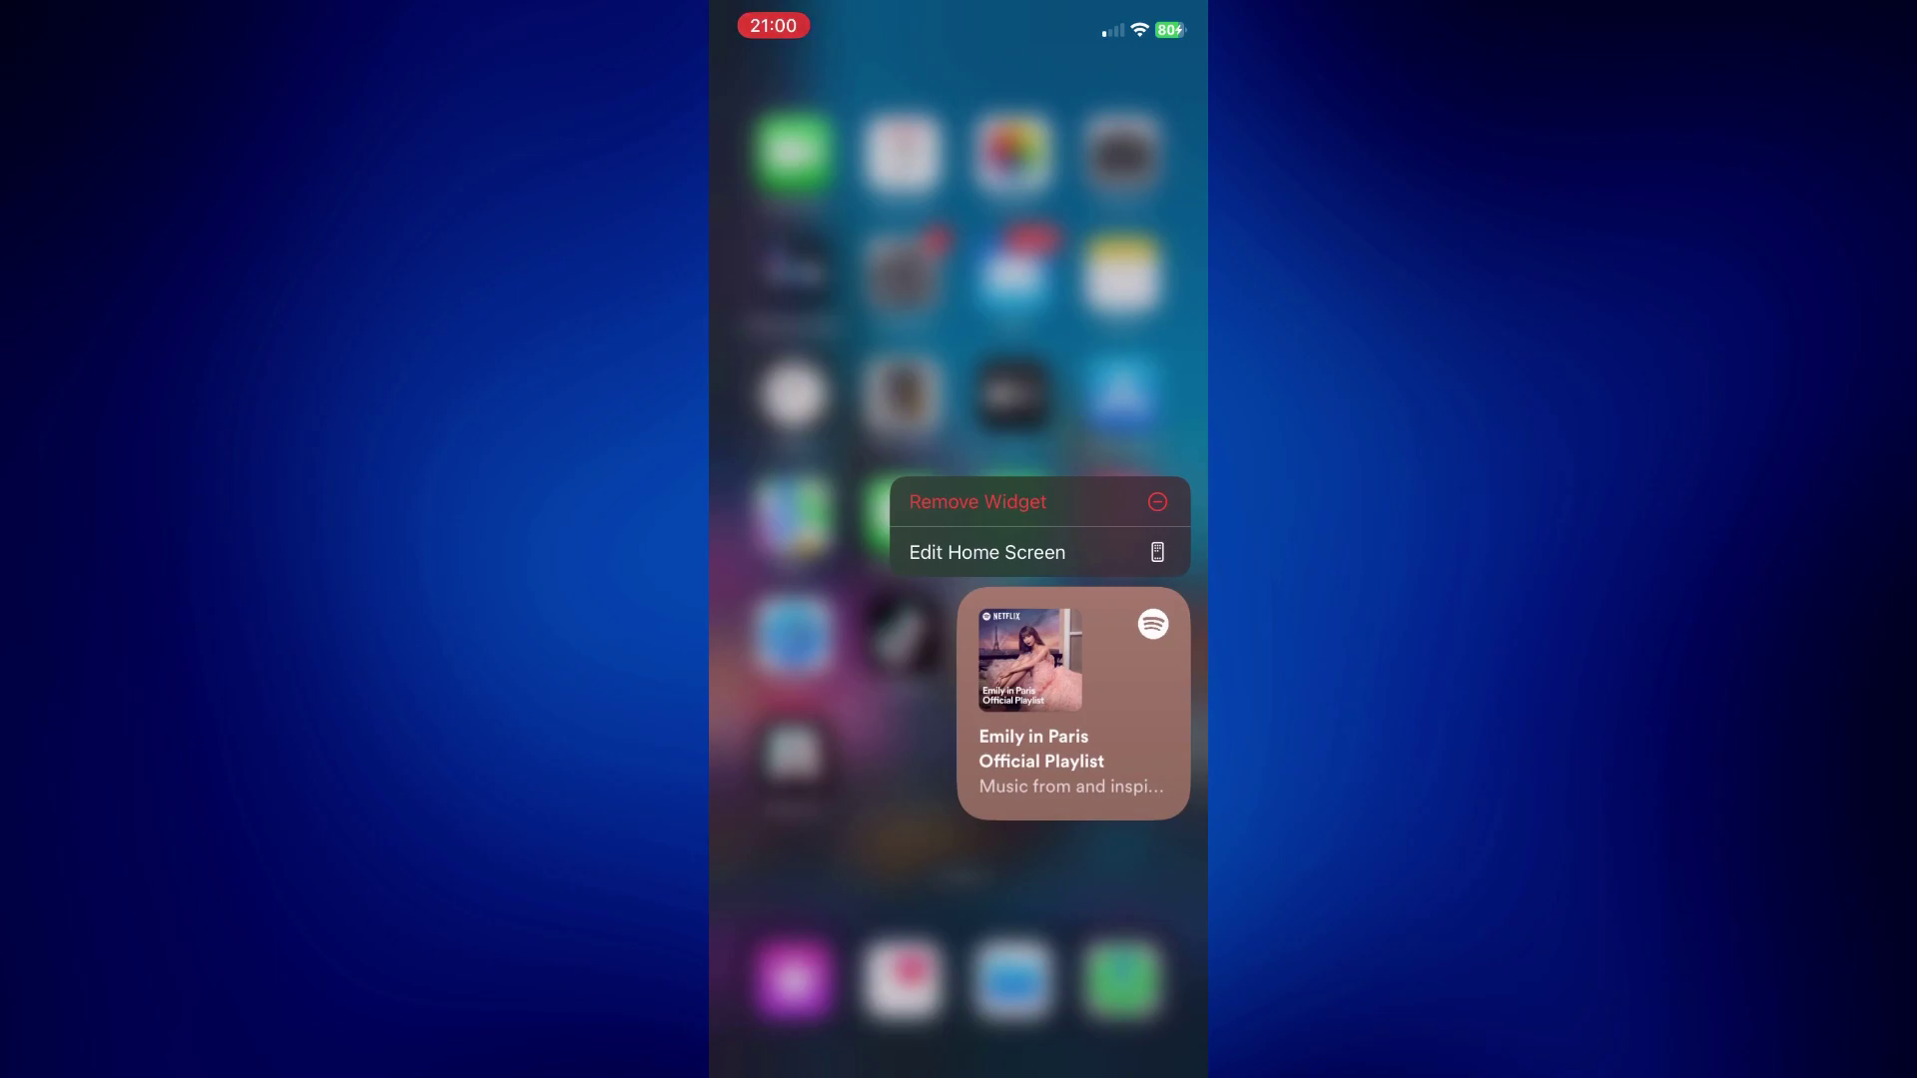
{"action": "left_click", "coordinate": [977, 502]}
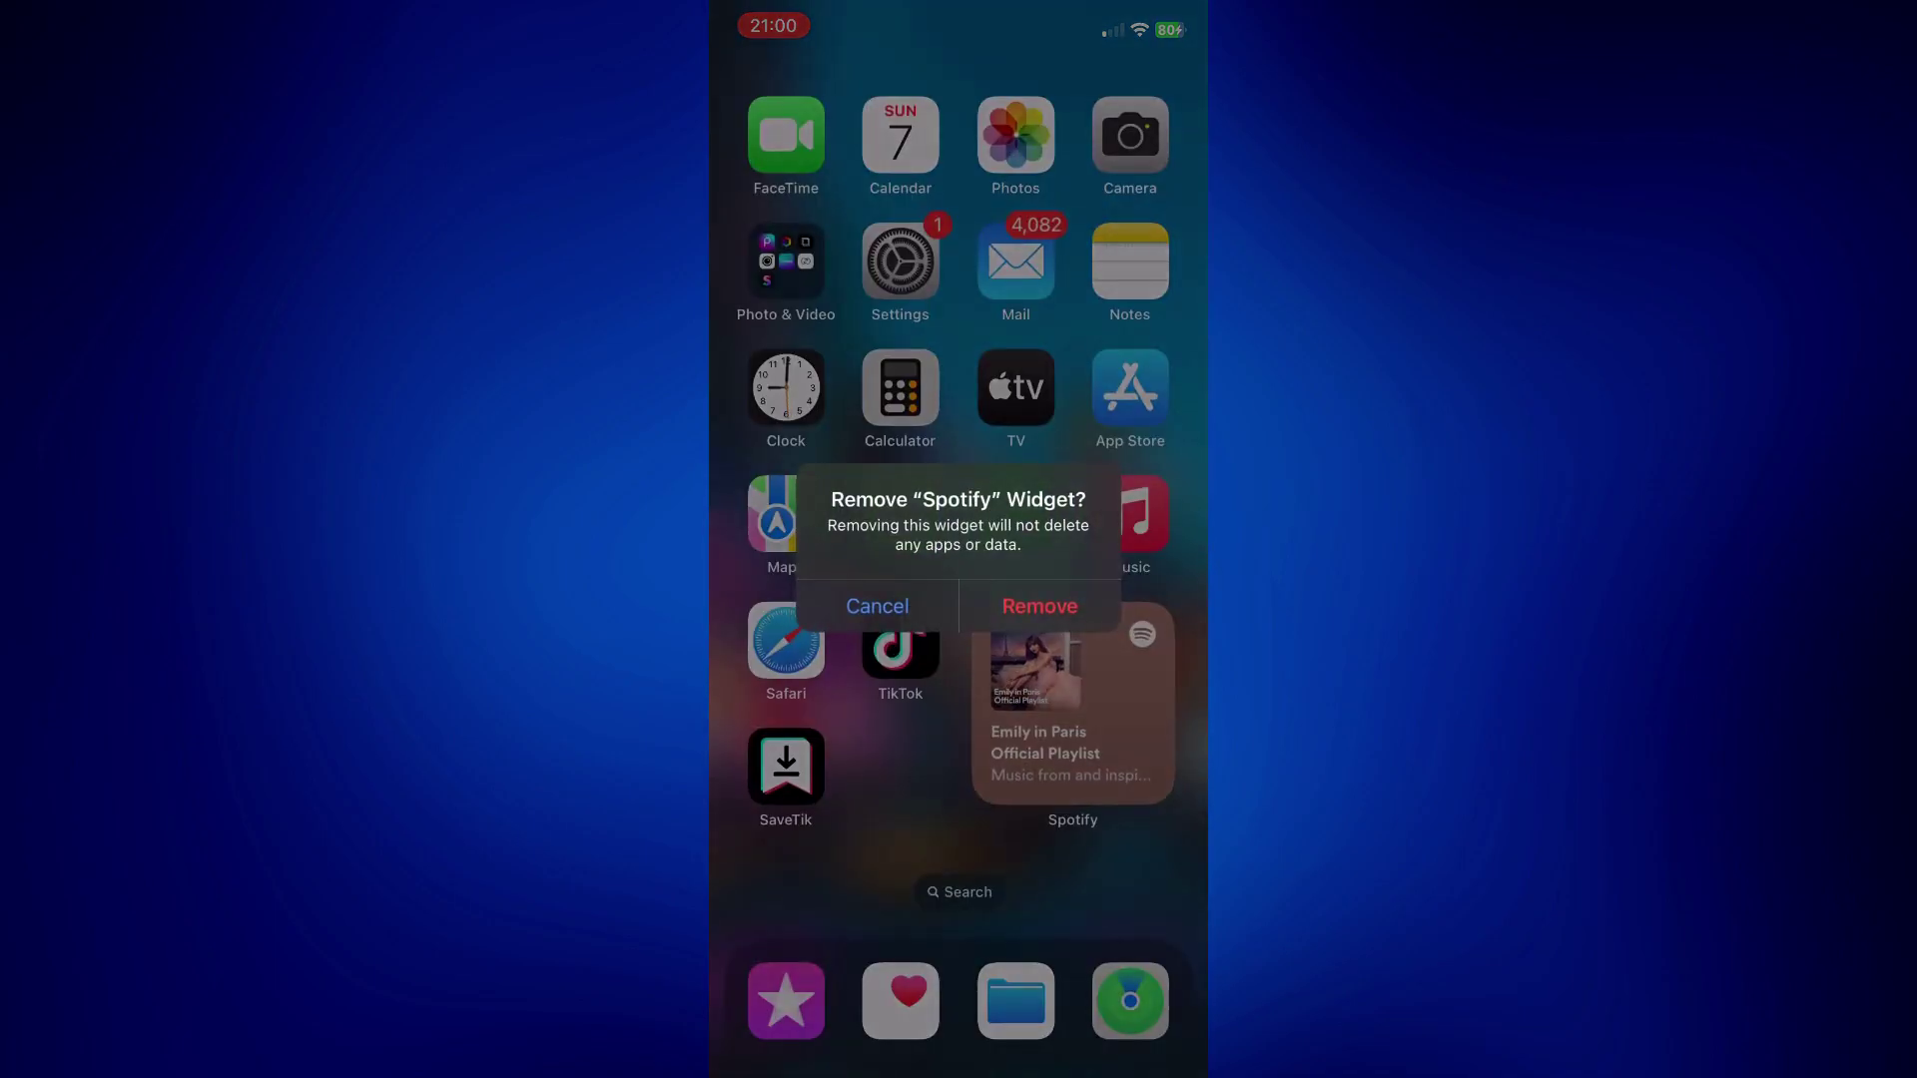
{"action": "left_click", "coordinate": [1039, 606]}
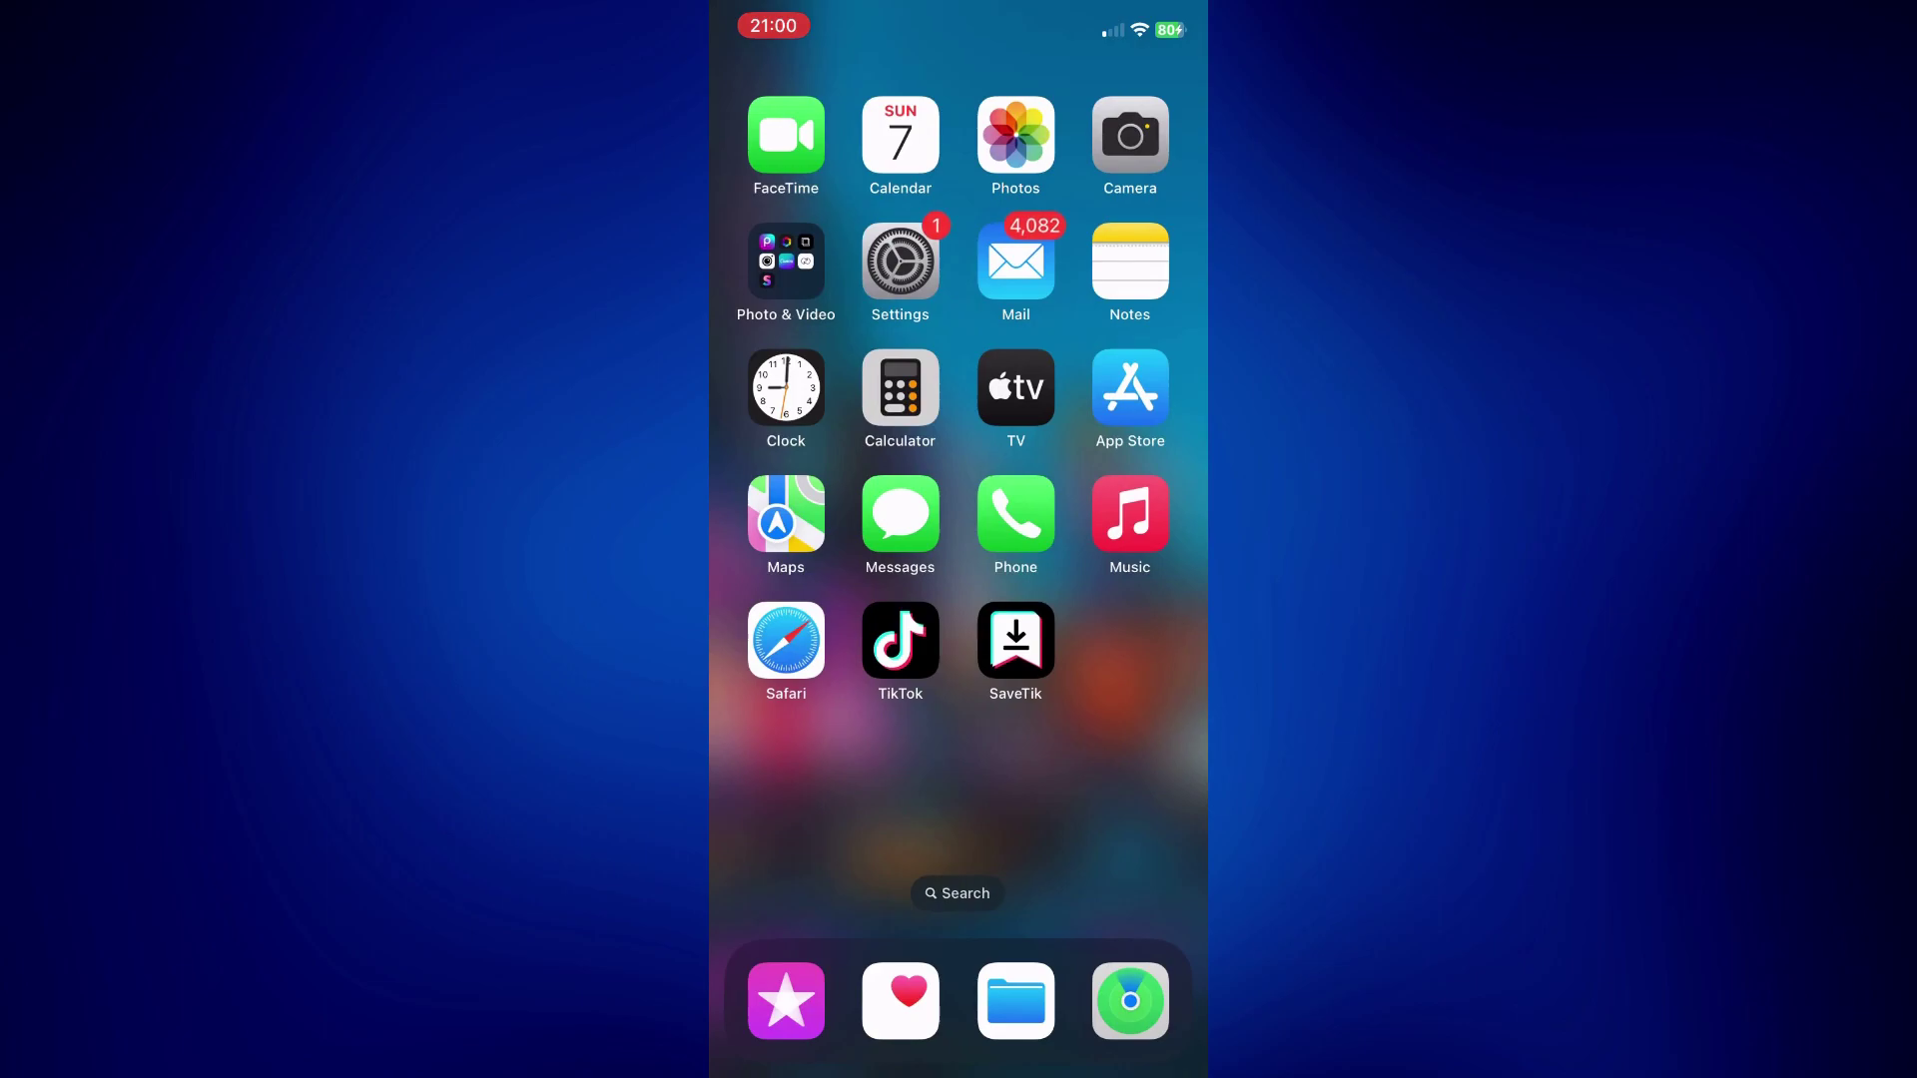
{"action": "left_click", "coordinate": [1129, 779]}
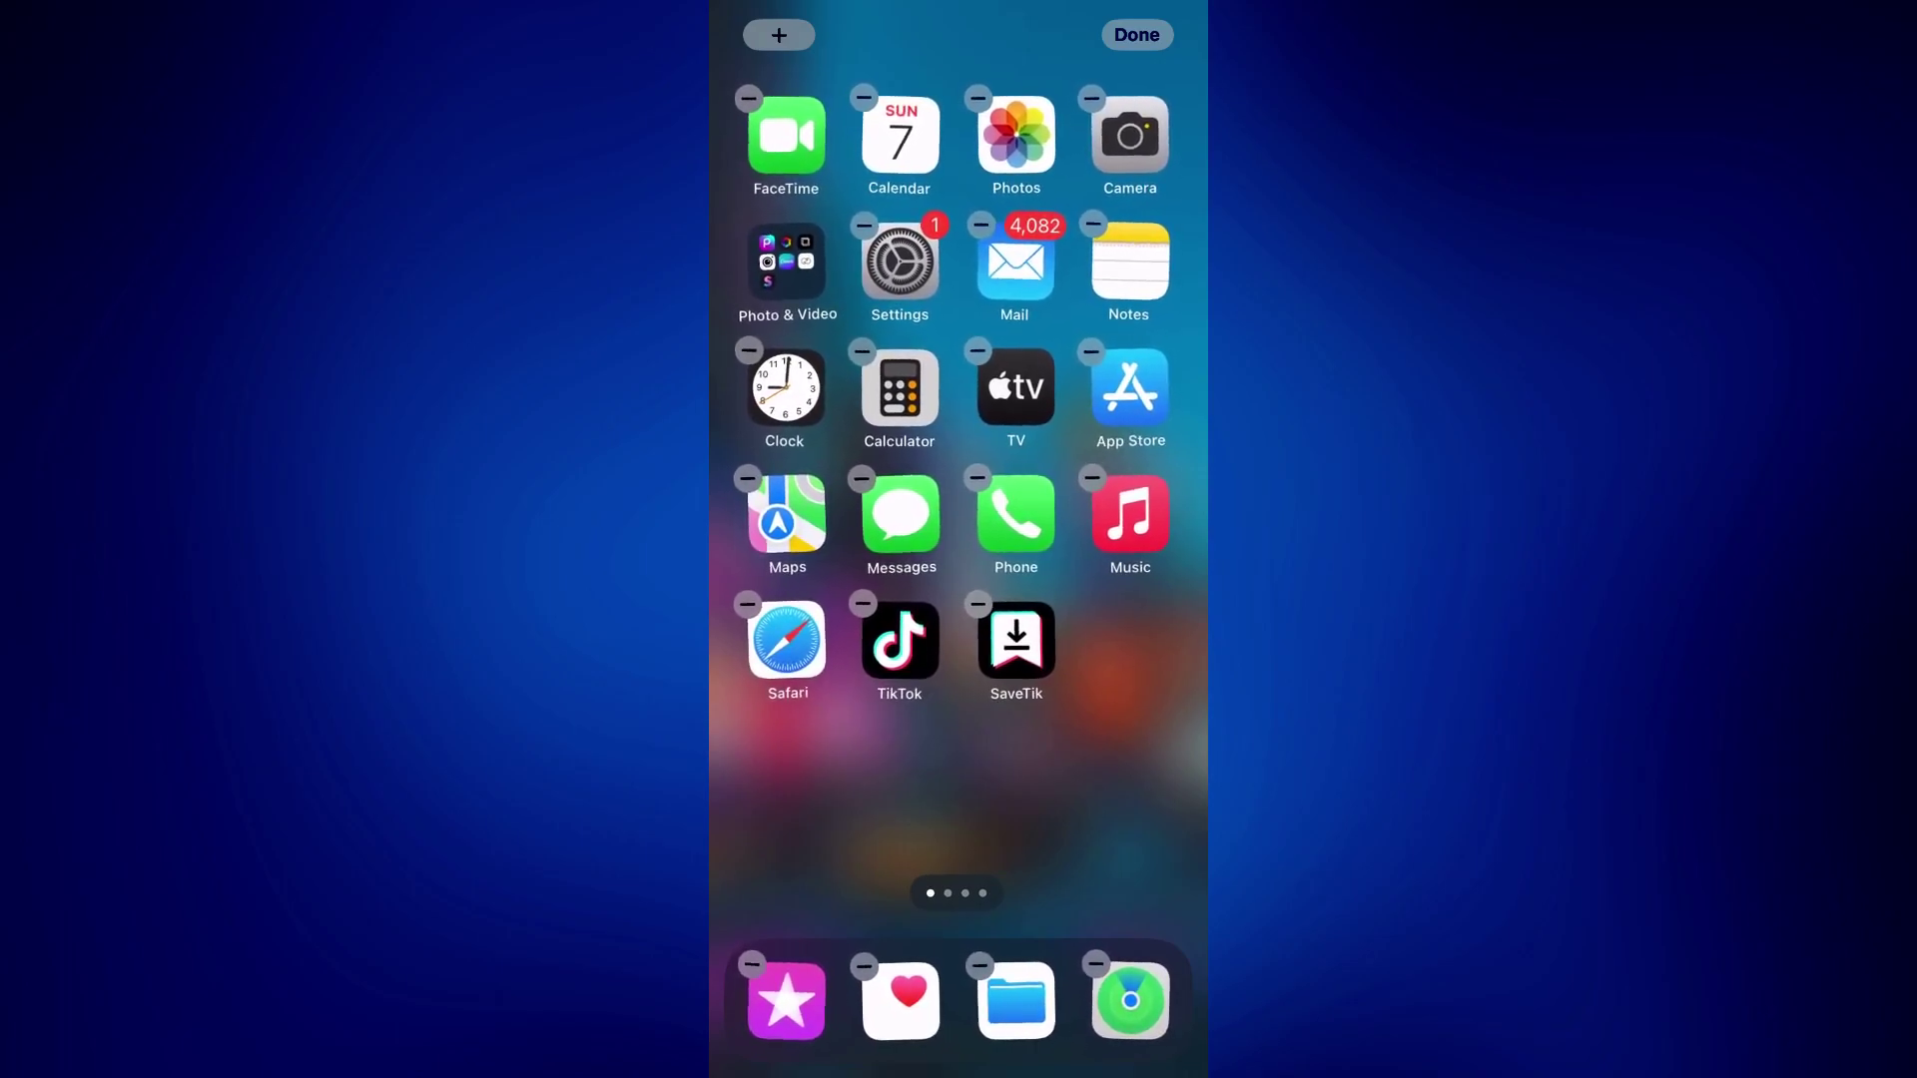
Add the medium-size Spotify Recently Played widget from the widget gallery.
{"action": "left_click", "coordinate": [779, 35]}
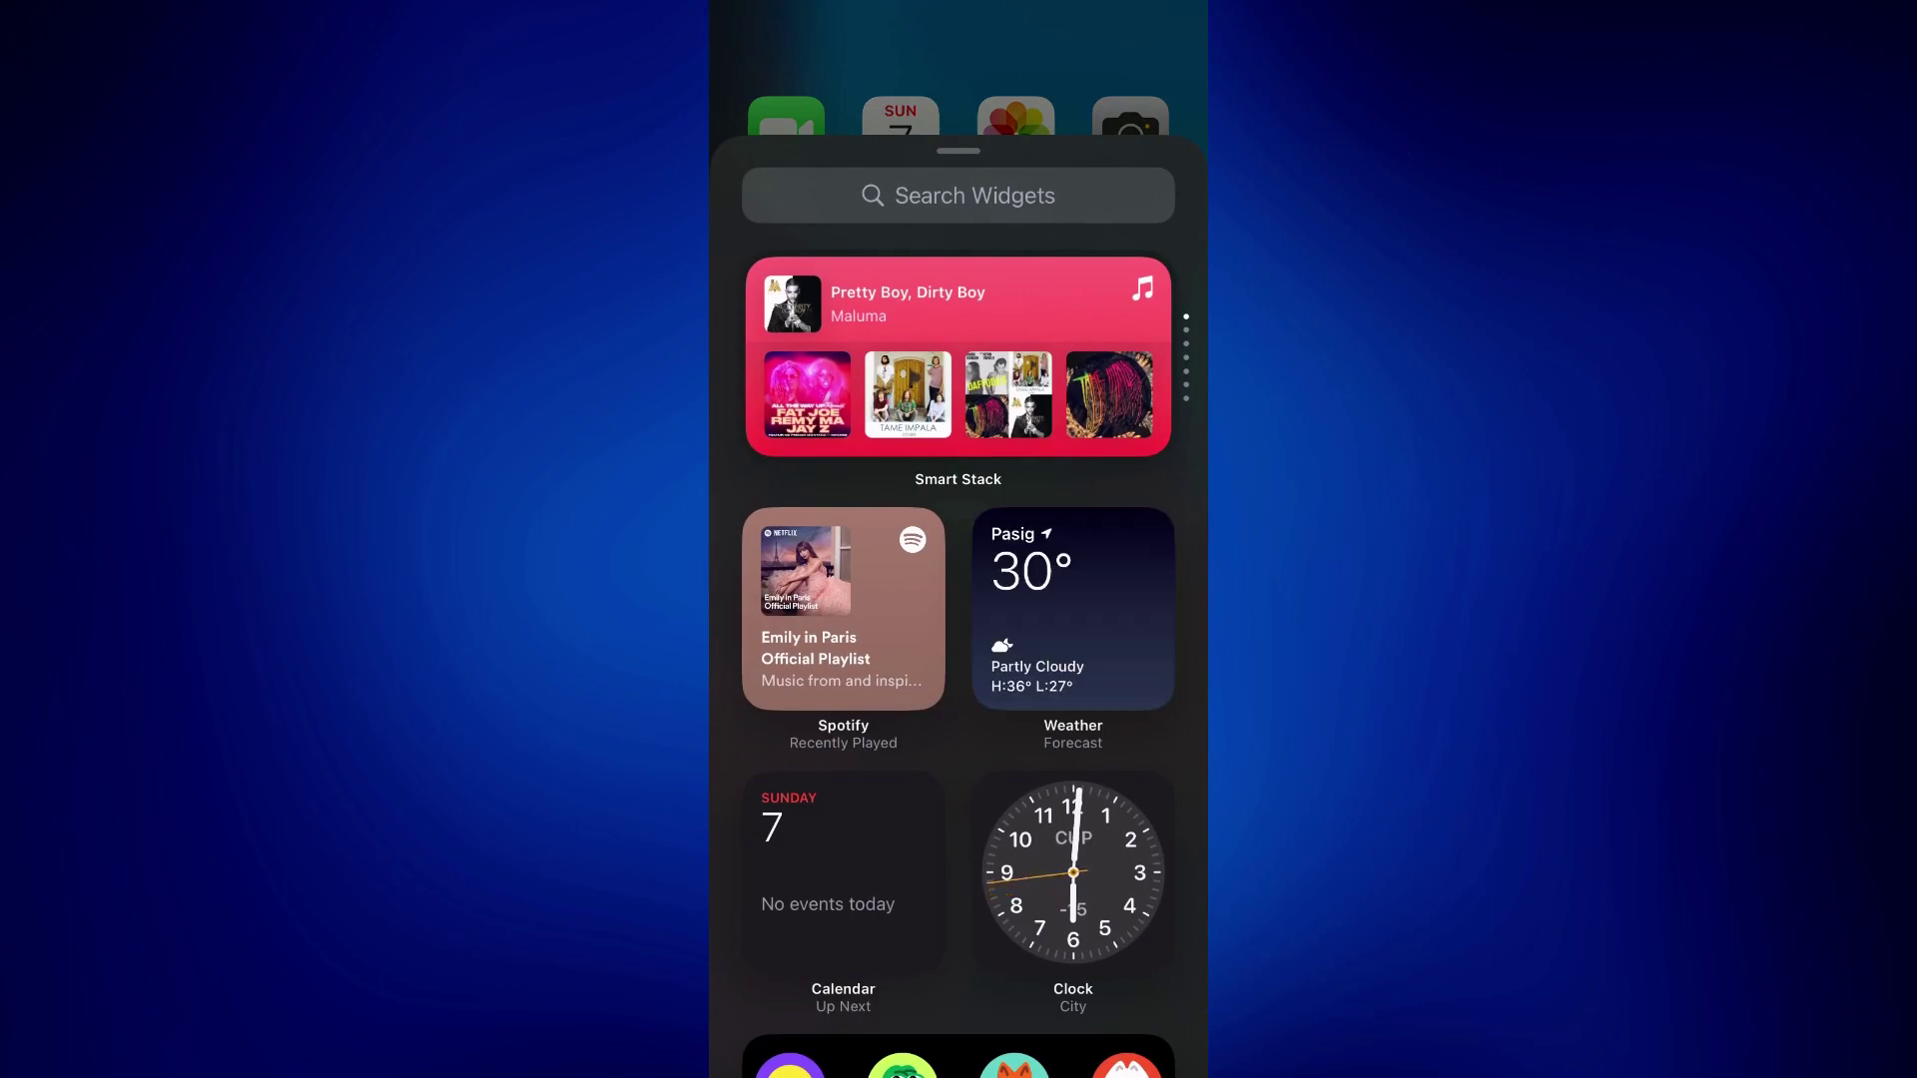
{"action": "left_click", "coordinate": [844, 607]}
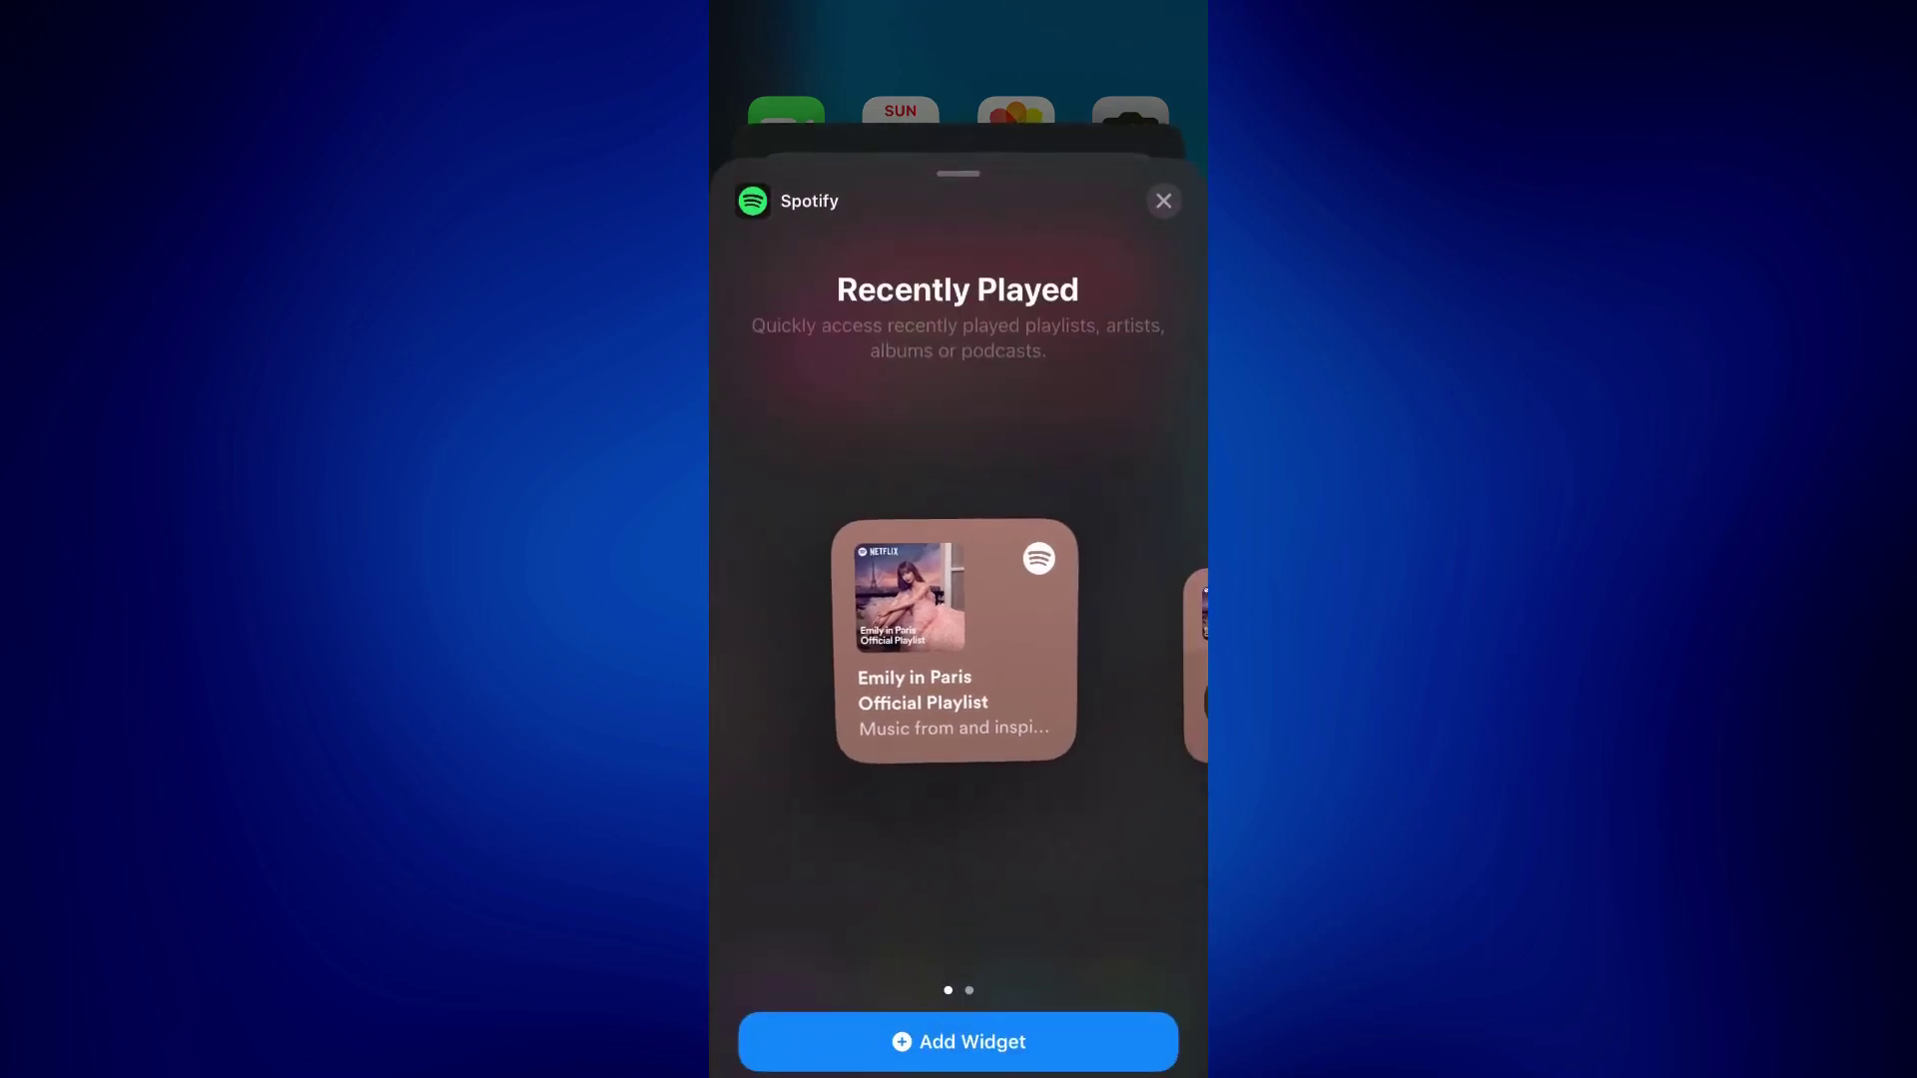
{"action": "mouse_move", "coordinate": [1078, 644]}
{"action": "left_mouse_down"}
{"action": "mouse_move", "coordinate": [780, 645]}
{"action": "mouse_move", "coordinate": [1108, 644]}
{"action": "mouse_move", "coordinate": [809, 644]}
{"action": "left_mouse_up"}
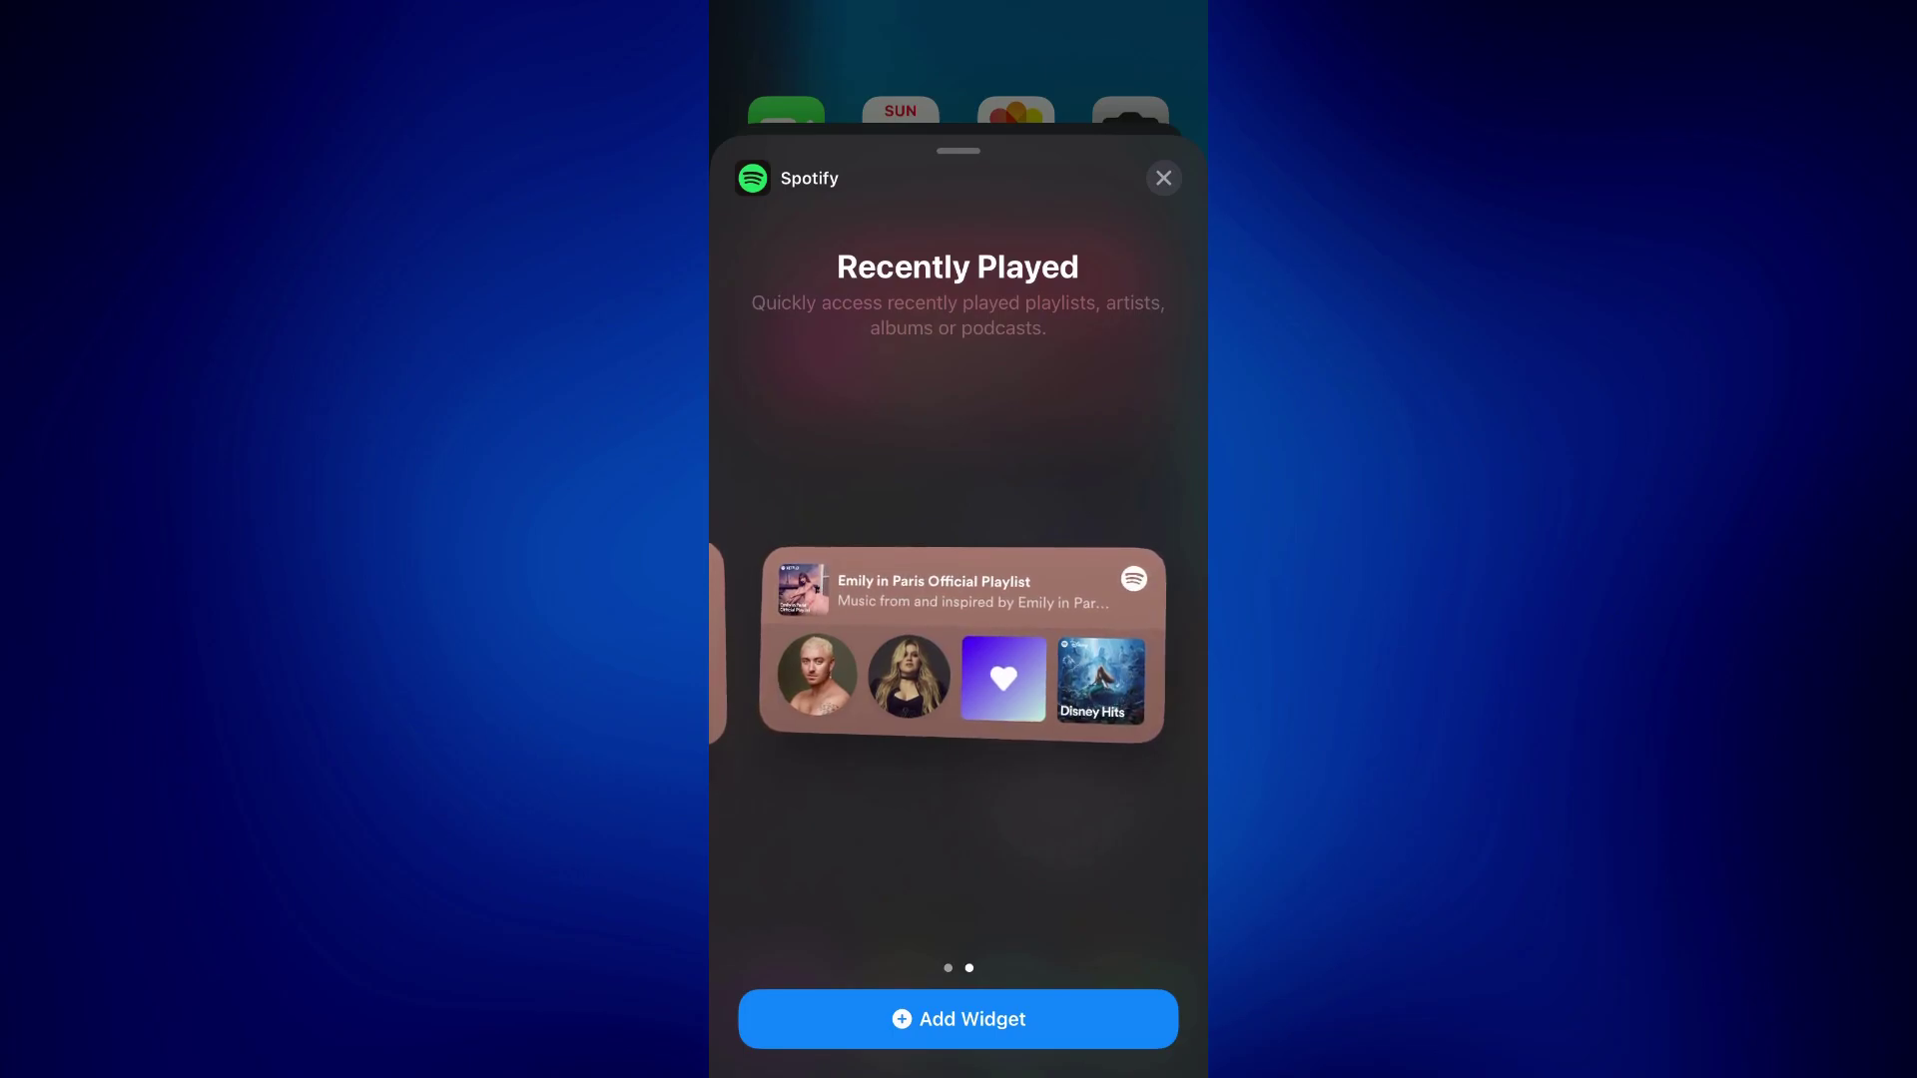
{"action": "left_click", "coordinate": [959, 1019]}
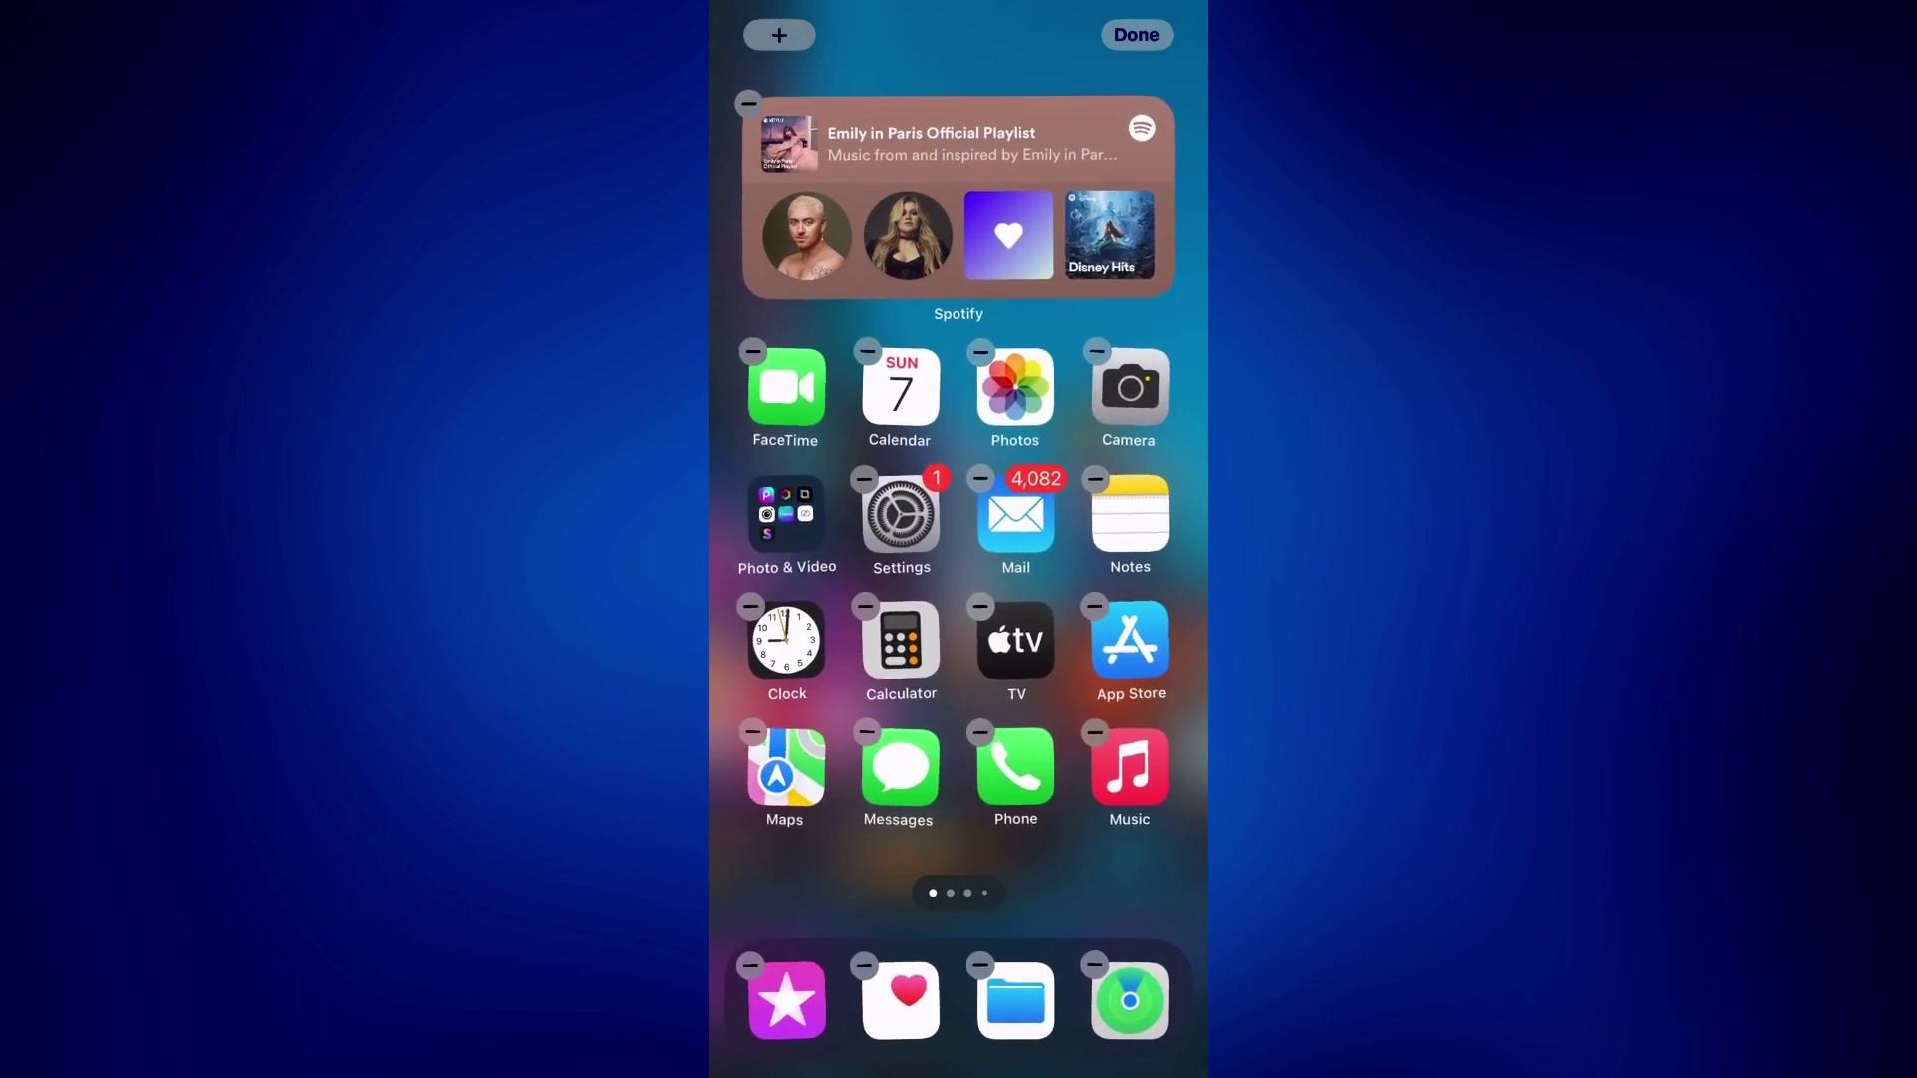
Finish editing so the wide Spotify widget settles above the app icons.
{"action": "left_click", "coordinate": [1136, 35]}
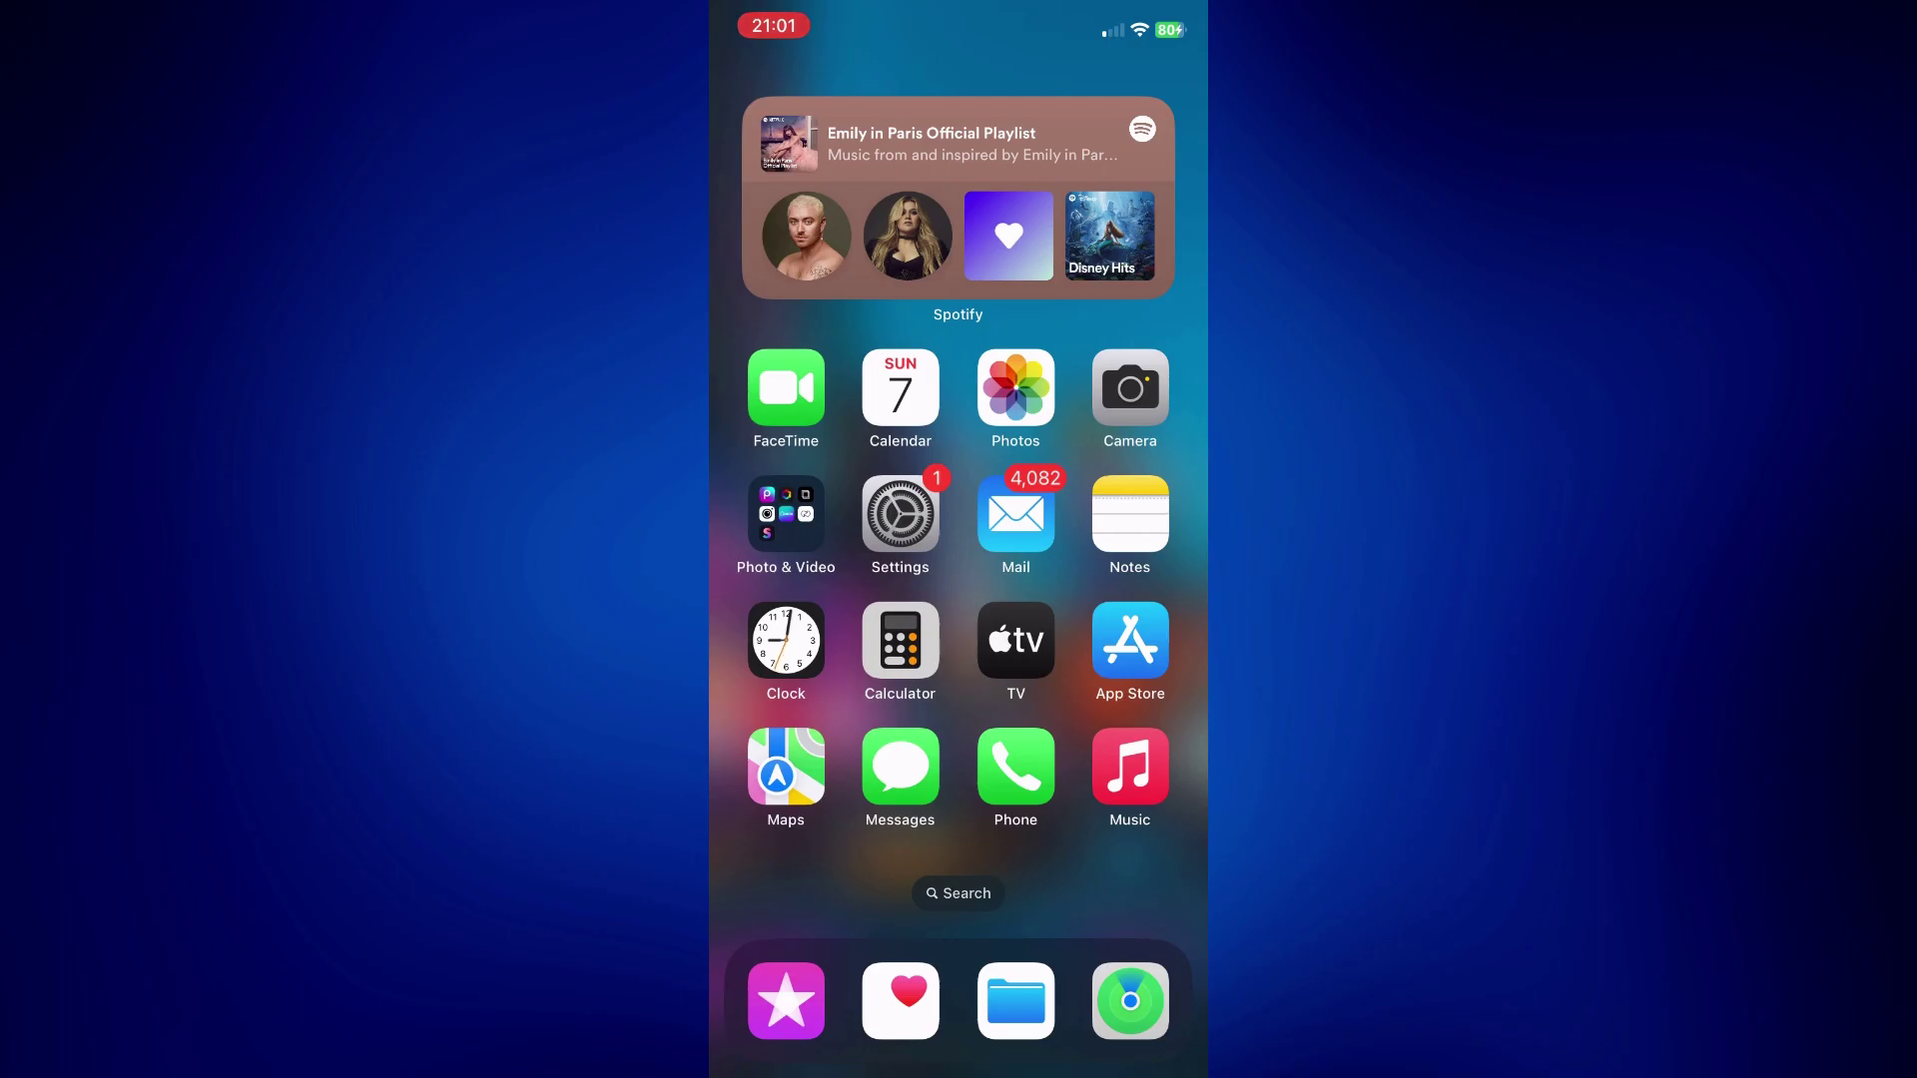
Open Spotify via the widget's Emily in Paris playlist, then play Thinking out Loud from Top Hits of 2015.
{"action": "left_click_drag", "start_coordinate": [1048, 629], "coordinate": [960, 630]}
{"action": "left_click", "coordinate": [935, 143]}
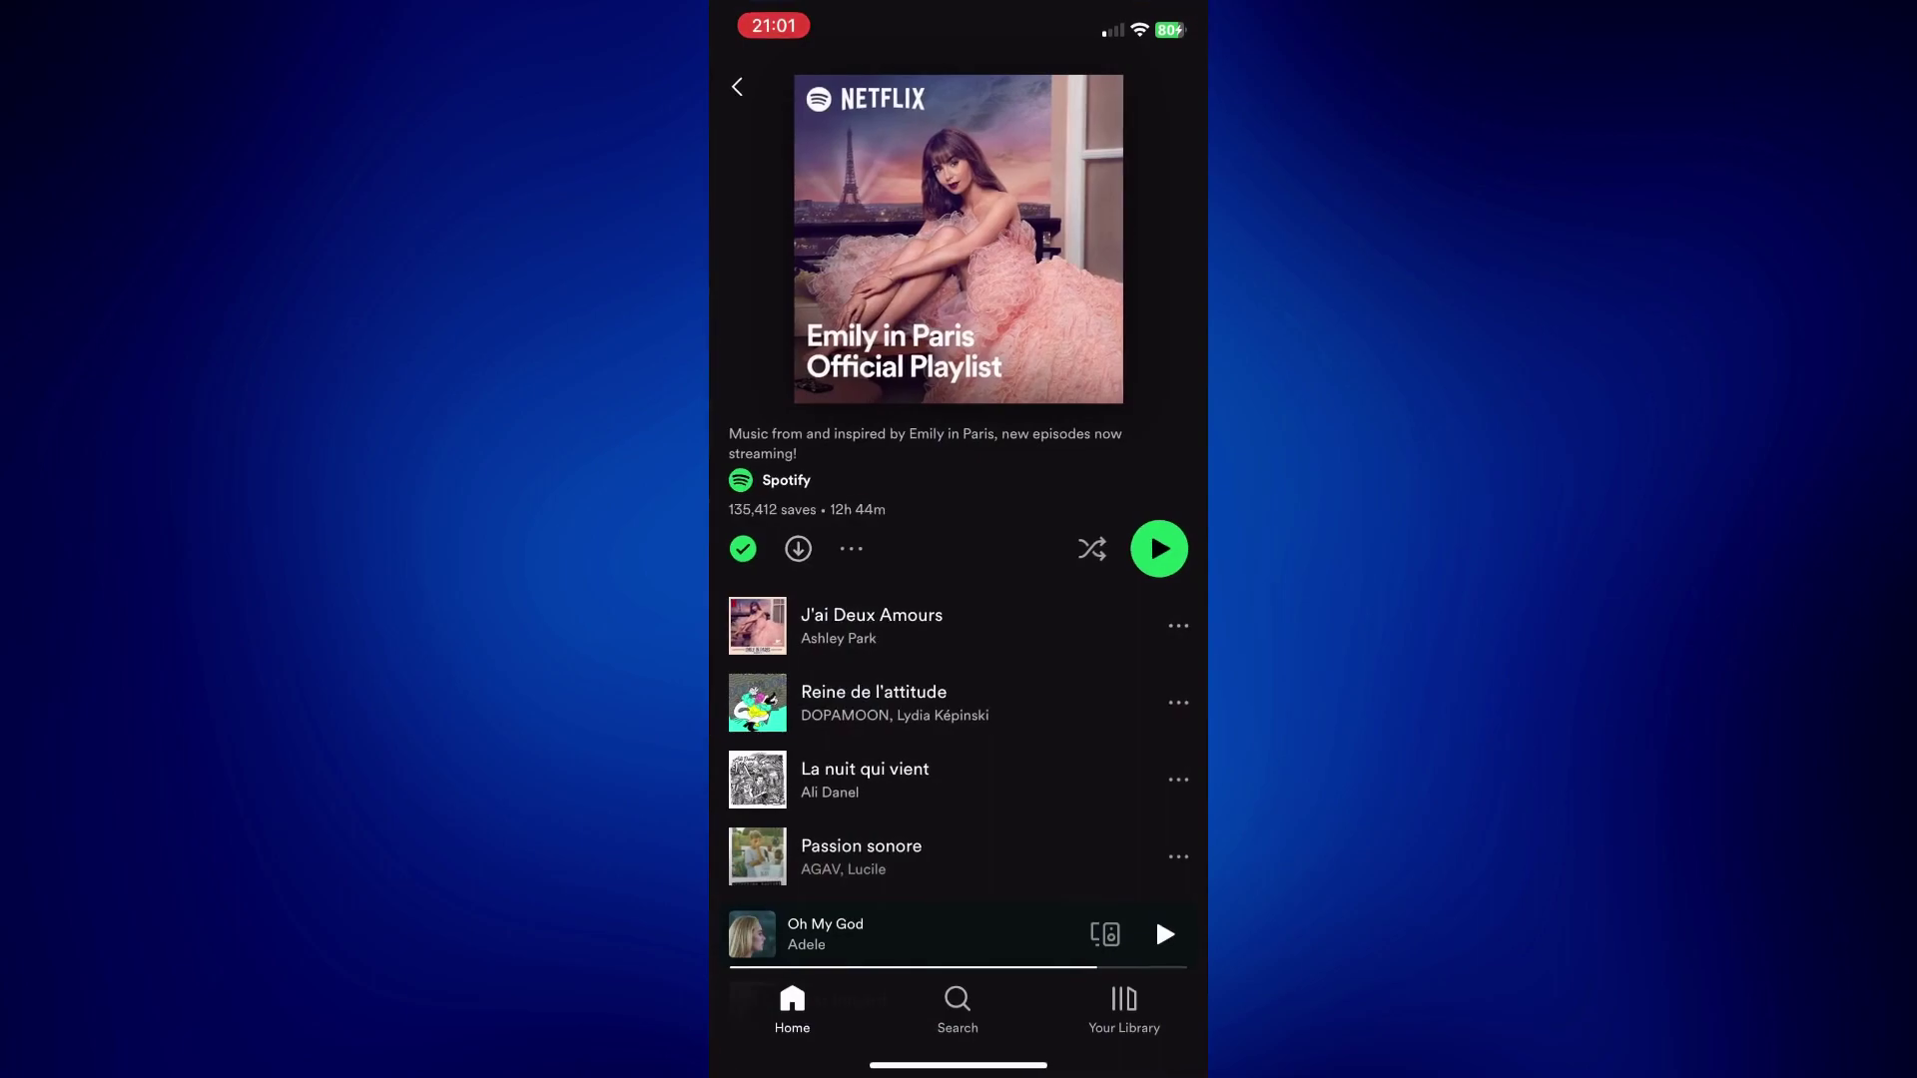
{"action": "left_click", "coordinate": [737, 88]}
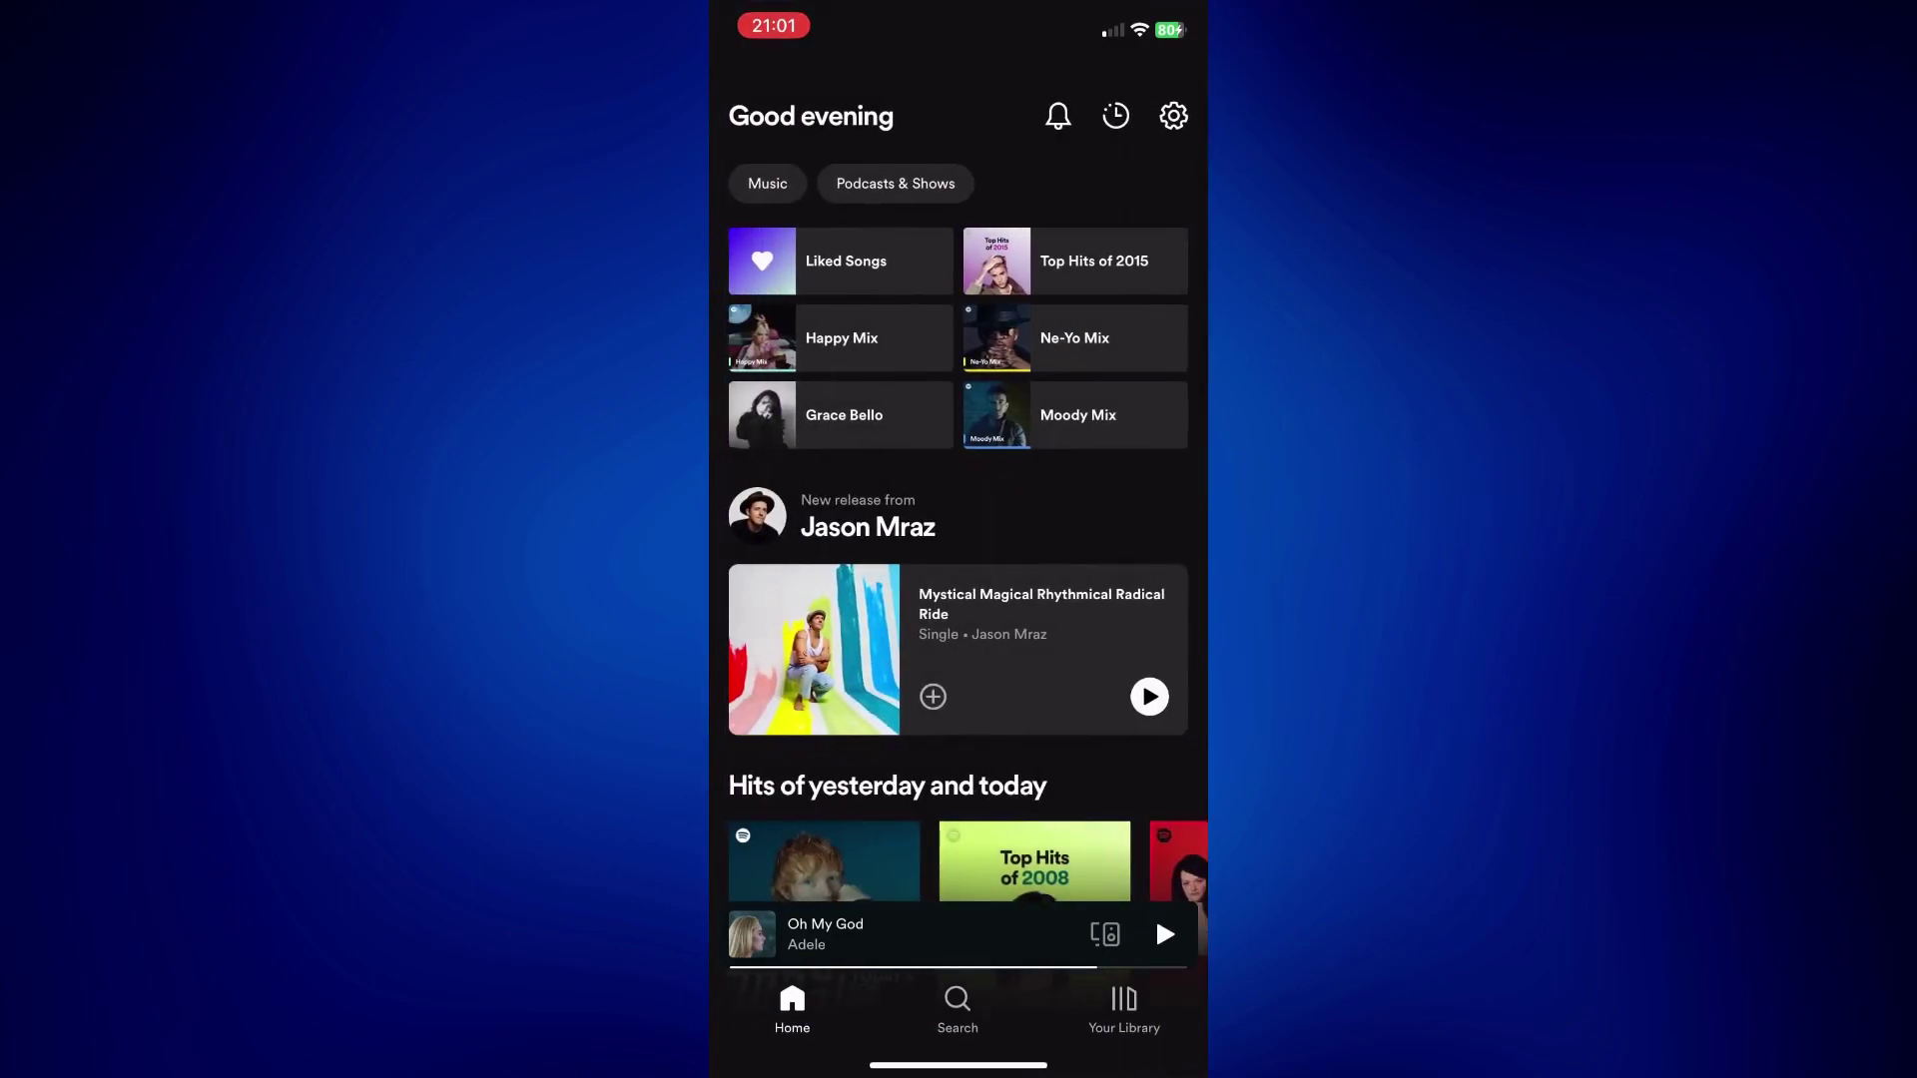
{"action": "left_click", "coordinate": [1076, 260]}
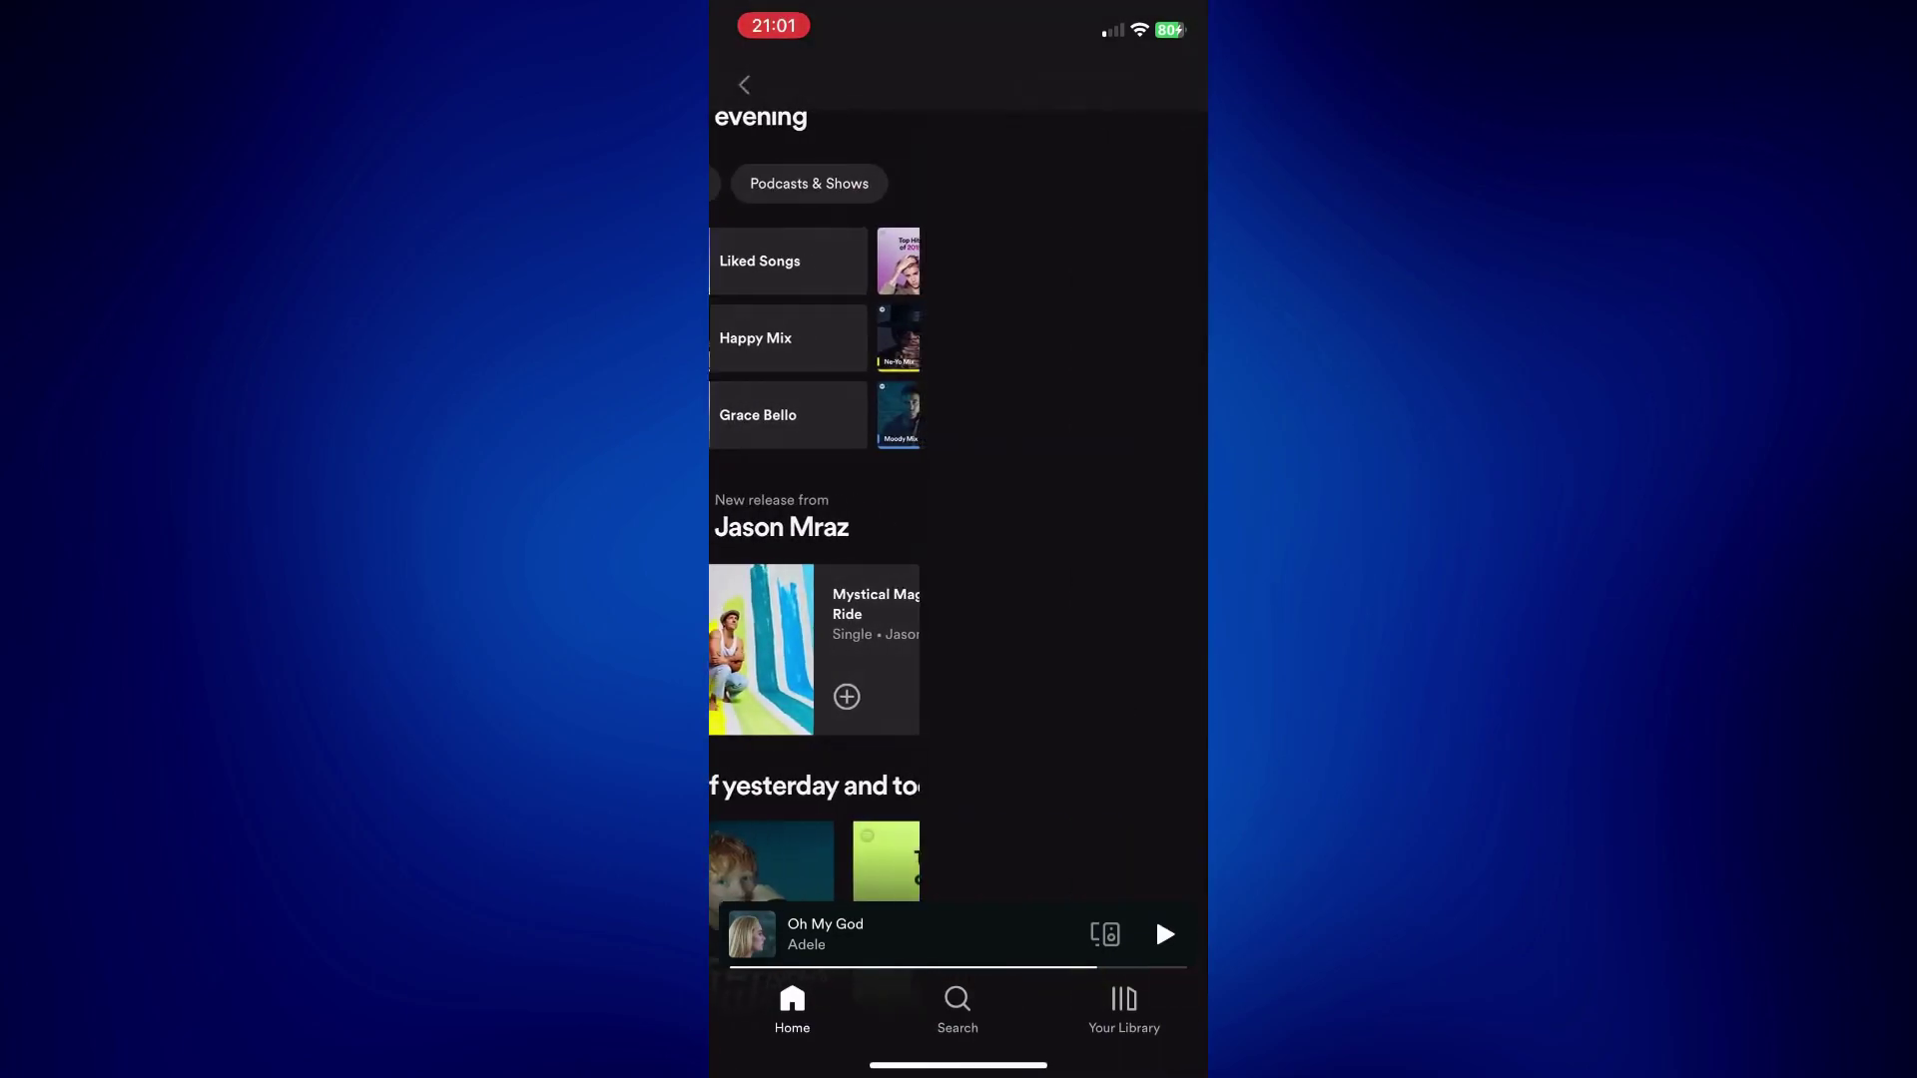
{"action": "scroll", "coordinate": [958, 600], "scroll_direction": "down", "scroll_amount": 3}
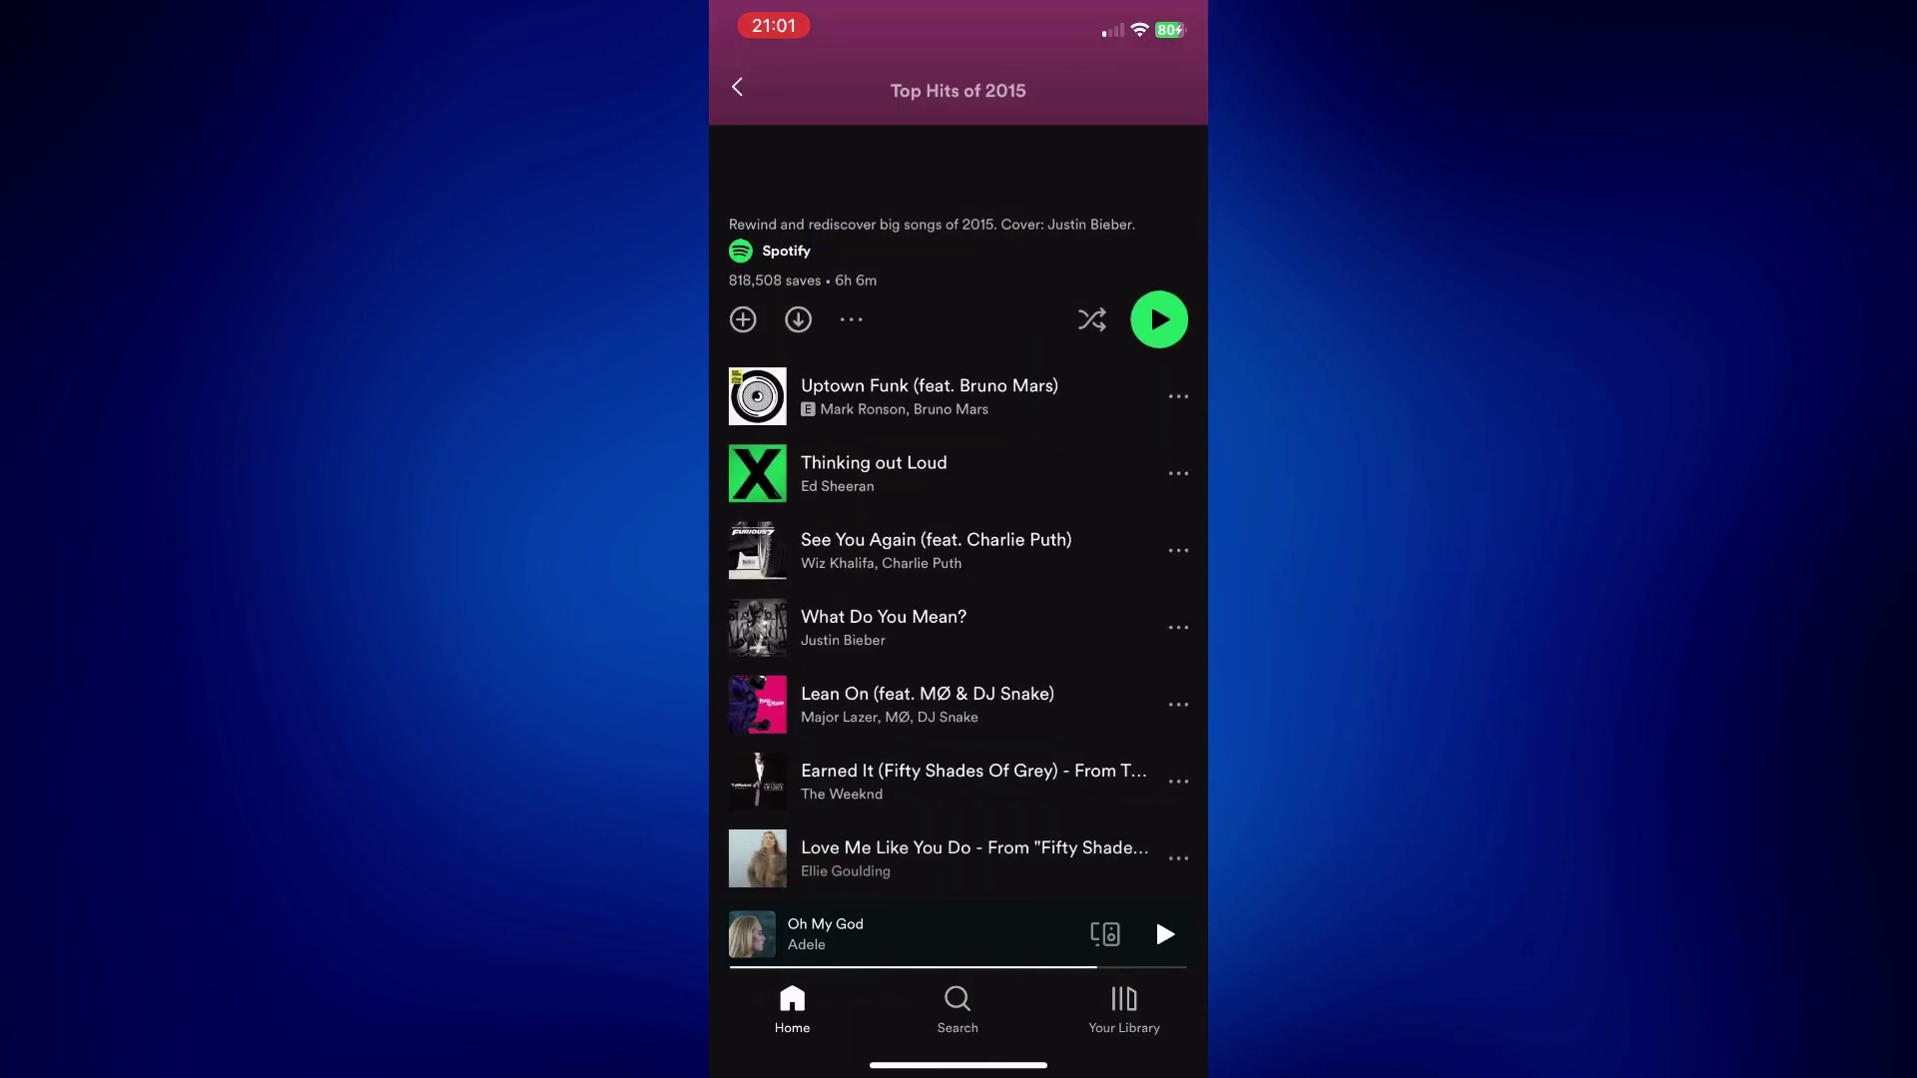
{"action": "left_click", "coordinate": [874, 472]}
Swipe up from Spotify back to the home screen to see the updated widget.
{"action": "left_click_drag", "start_coordinate": [958, 1067], "coordinate": [959, 674]}
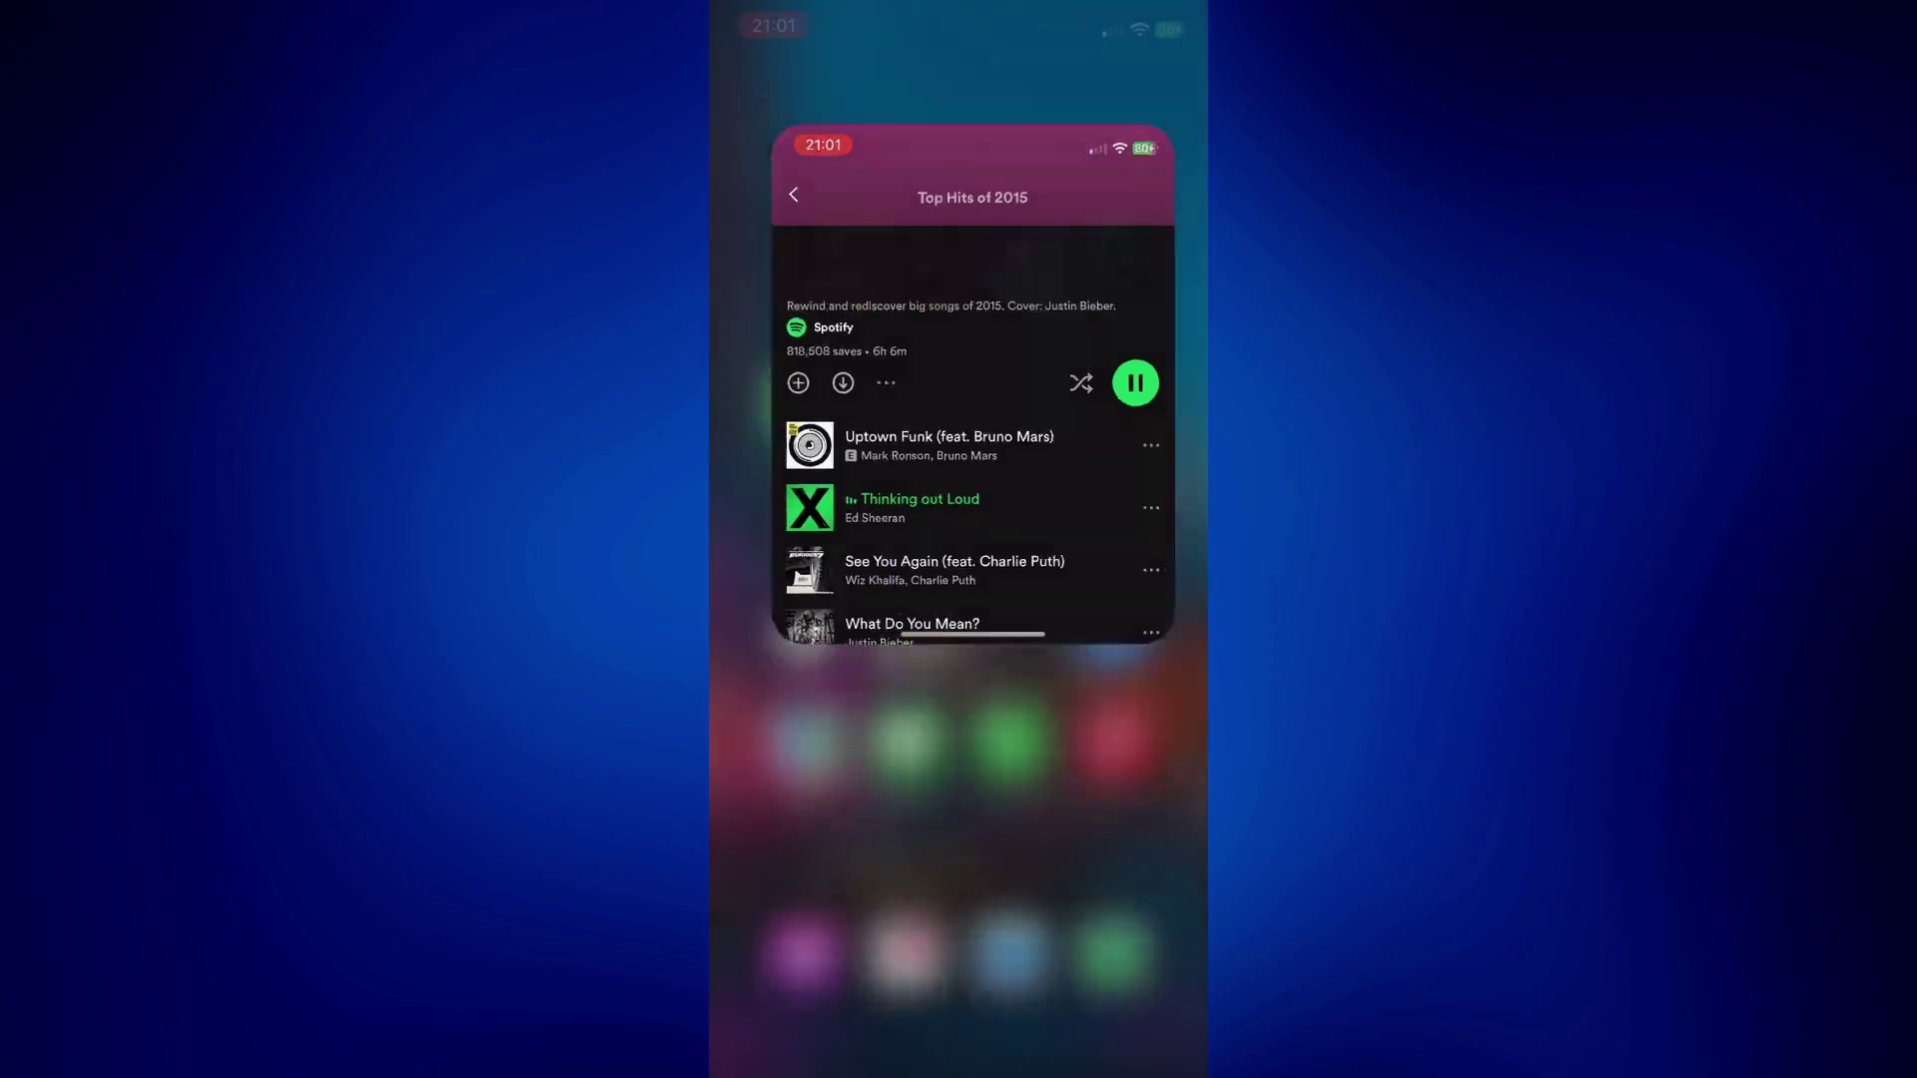